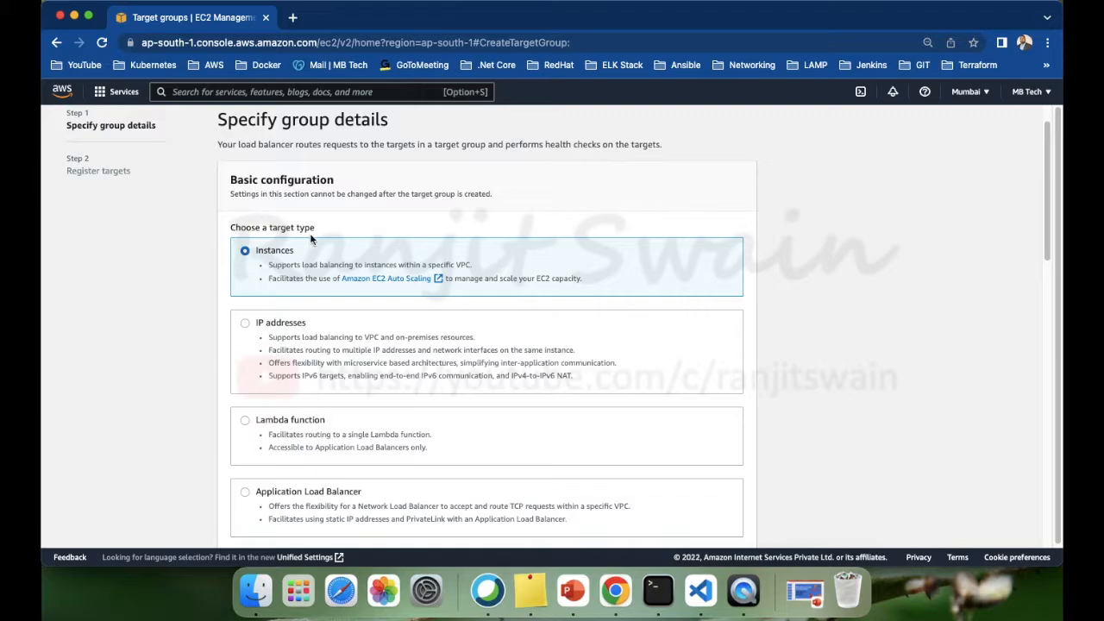
Step: Keep Instances as the target type and name the target group My-ALB-Instance
scroll(316, 226, down, 1)
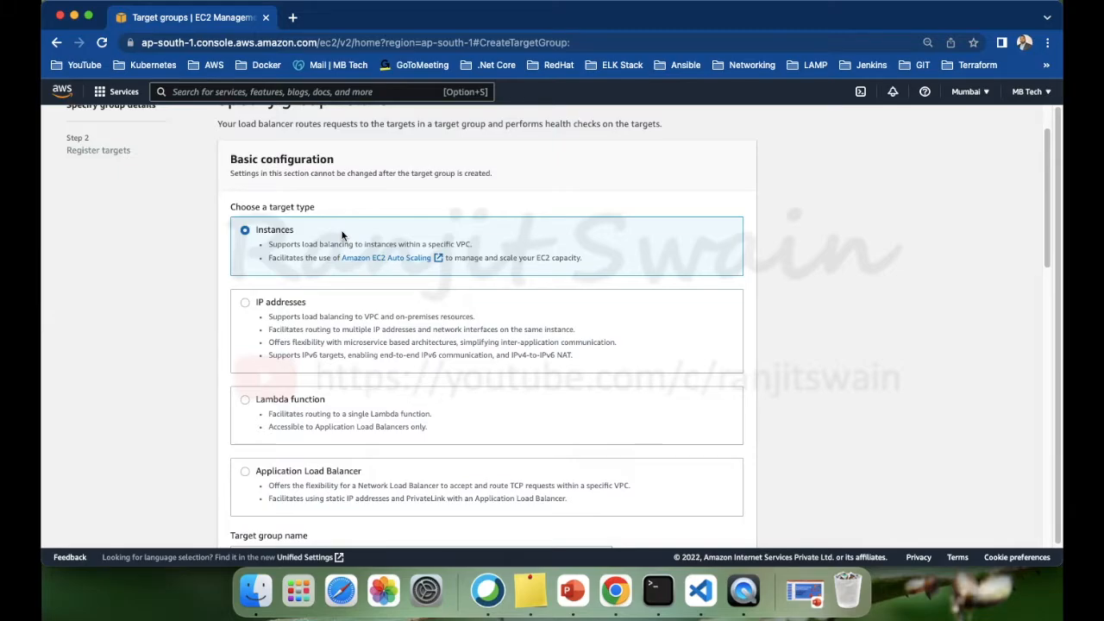
scroll(309, 326, down, 1)
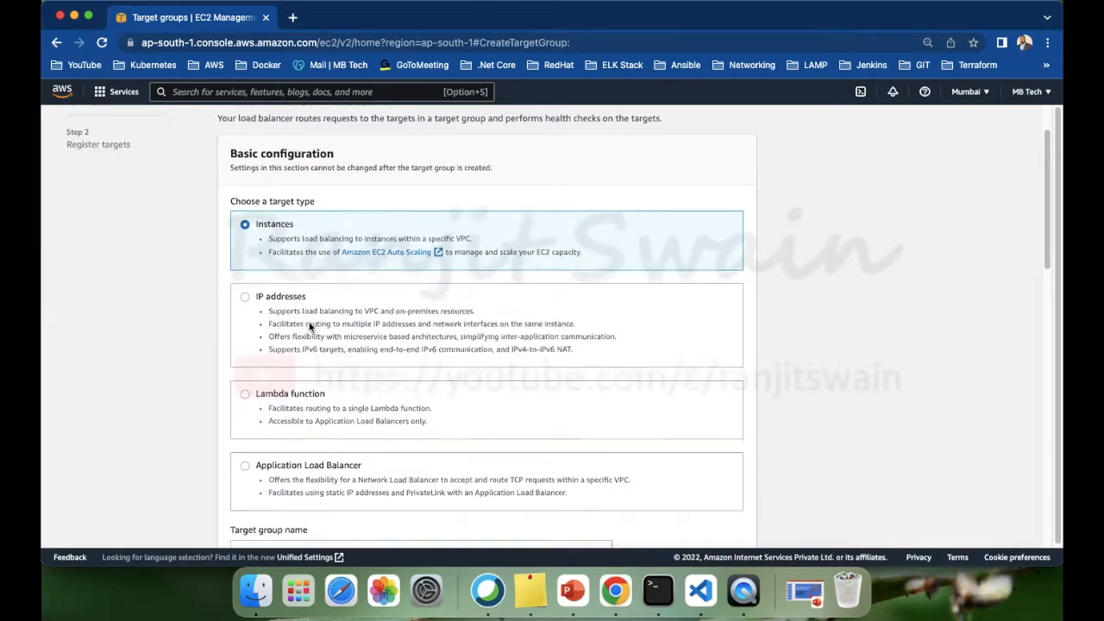
scroll(310, 326, down, 3)
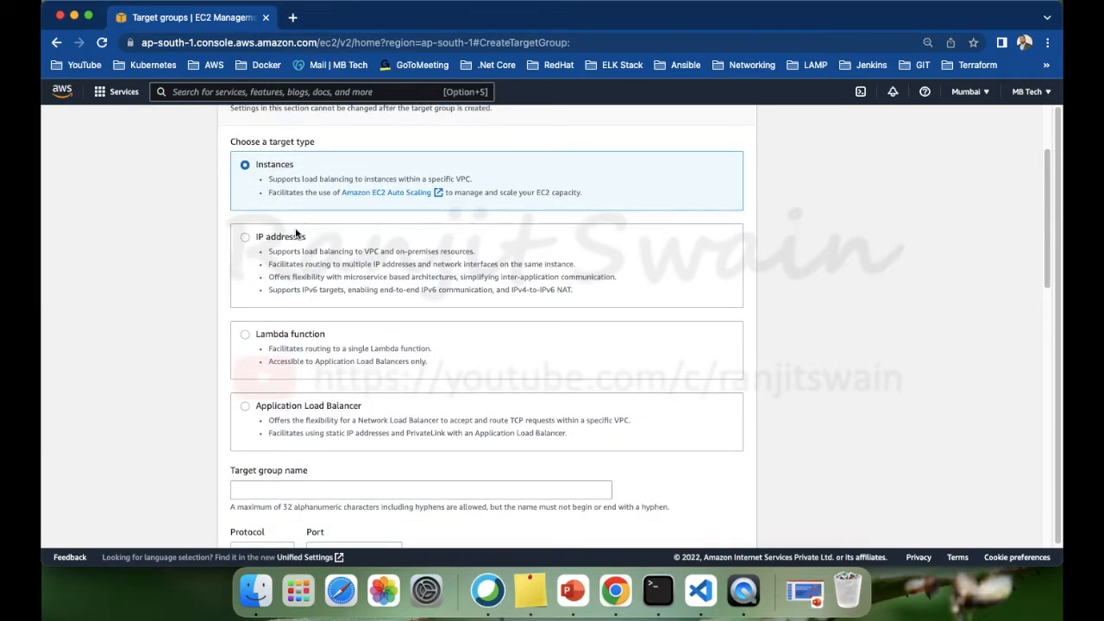
scroll(290, 317, up, 5)
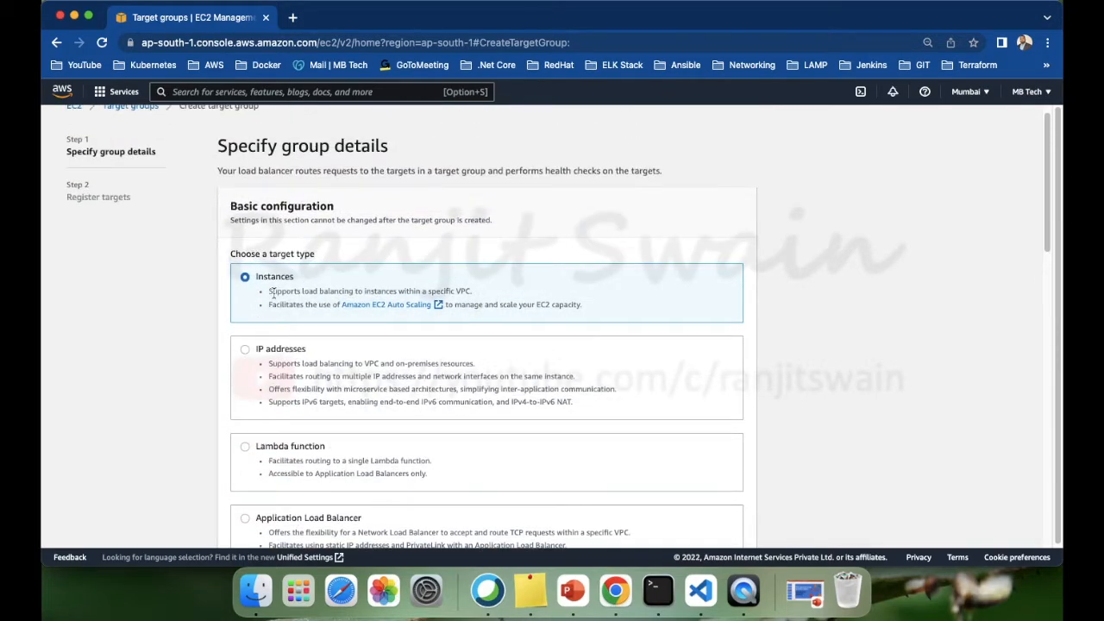
scroll(268, 301, down, 1)
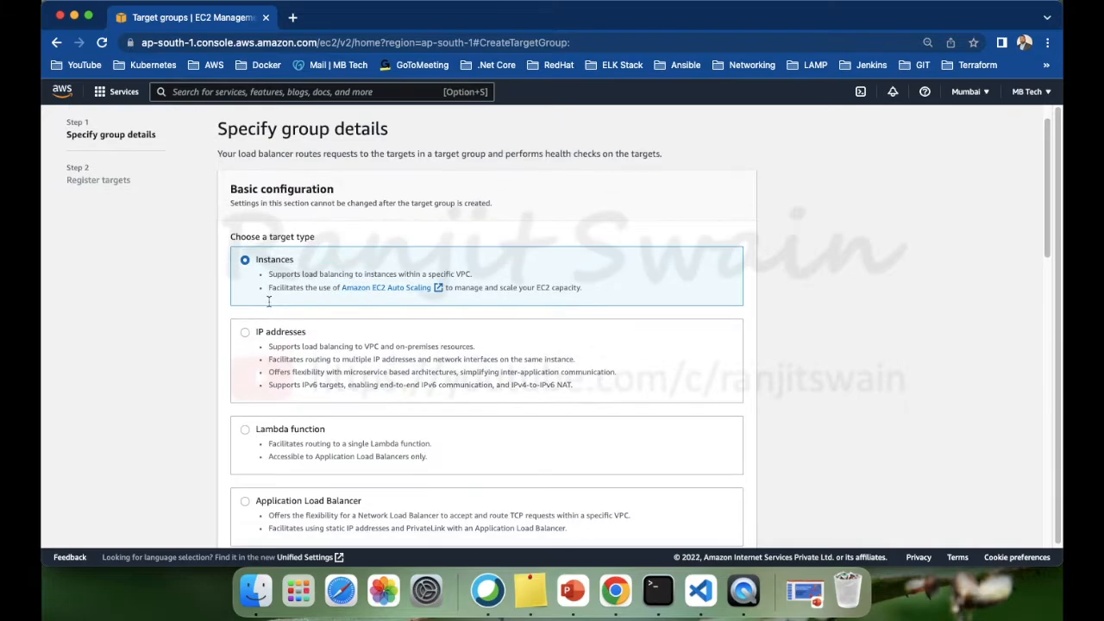
scroll(268, 301, down, 10)
click(270, 328)
text(My-ALB-Instance)
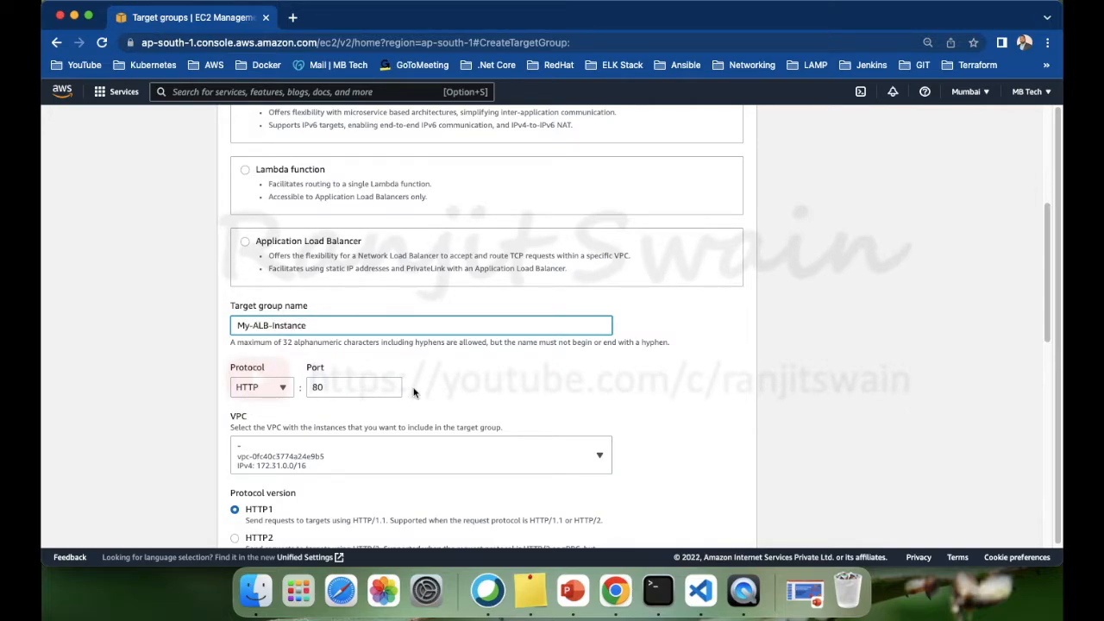
Step: Examine the target group's protocol, port, VPC and health check settings, including the advanced thresholds, timeout, interval and success codes
scroll(414, 393, down, 2)
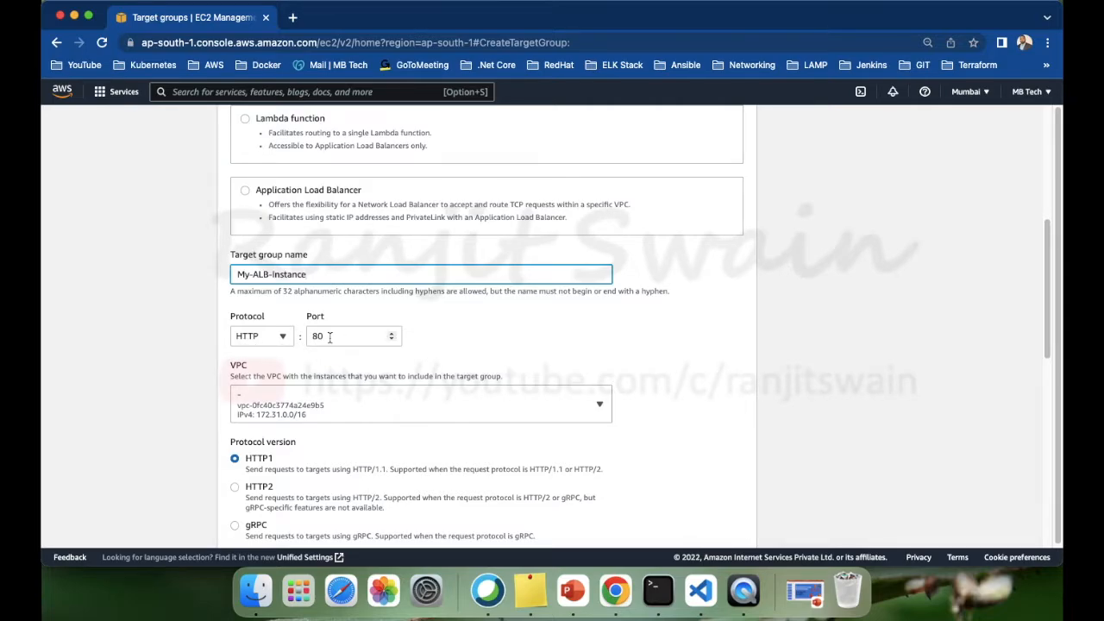
scroll(500, 345, down, 2)
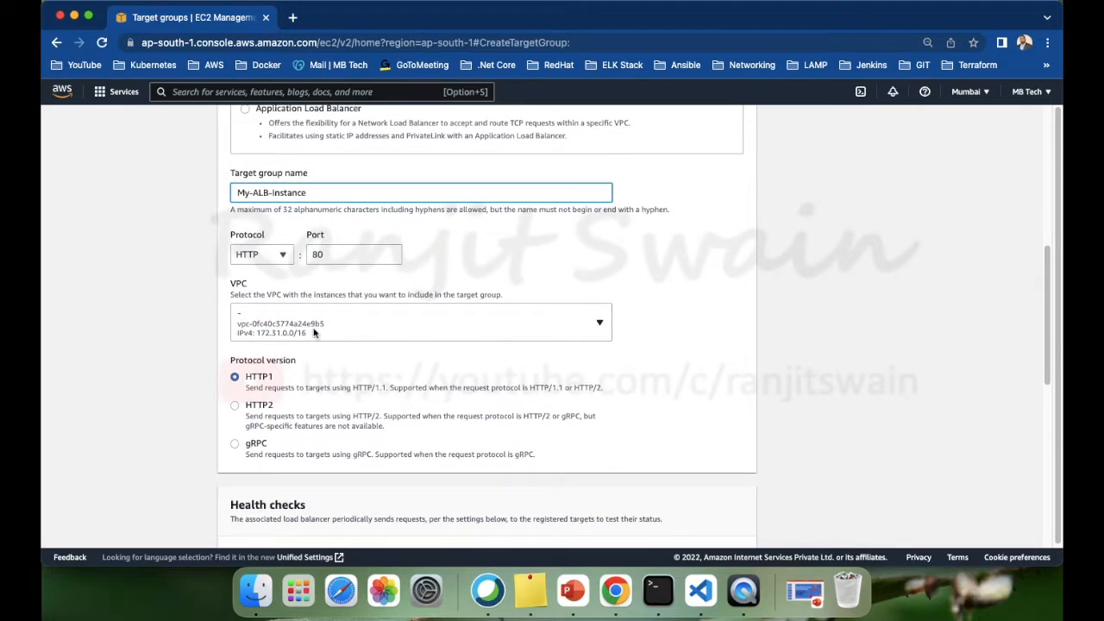
scroll(333, 374, down, 2)
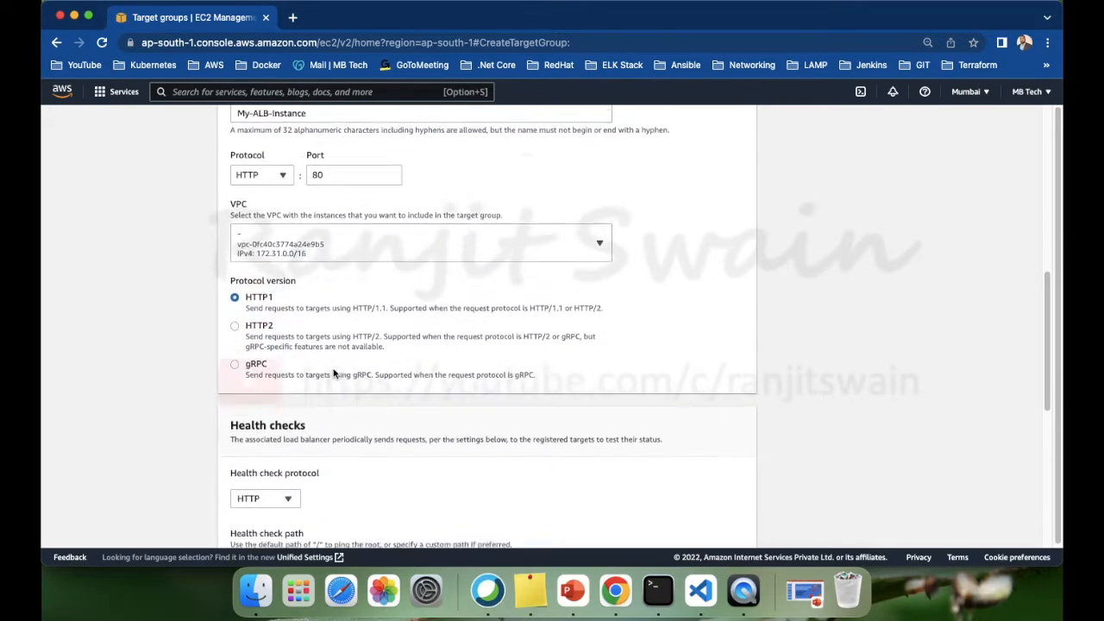
scroll(323, 303, down, 4)
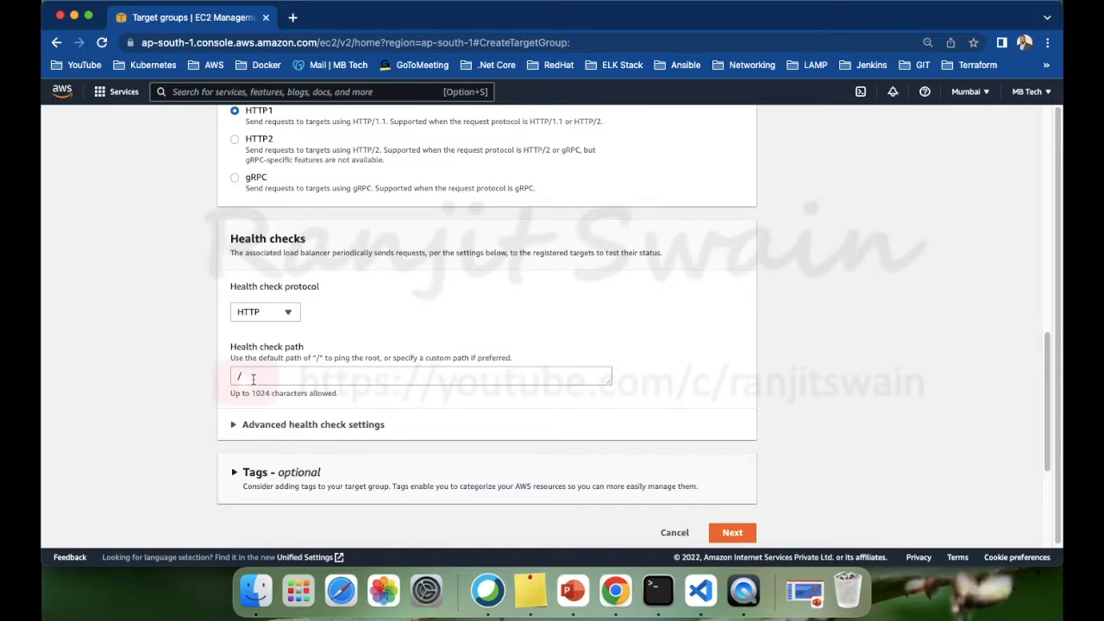
scroll(247, 378, down, 3)
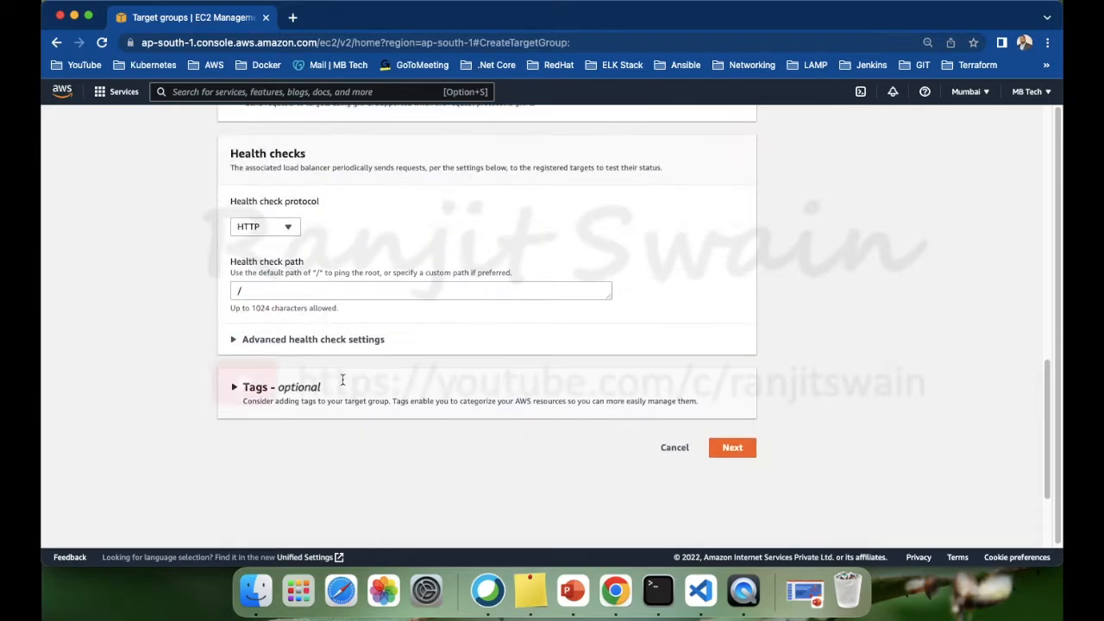
click(236, 341)
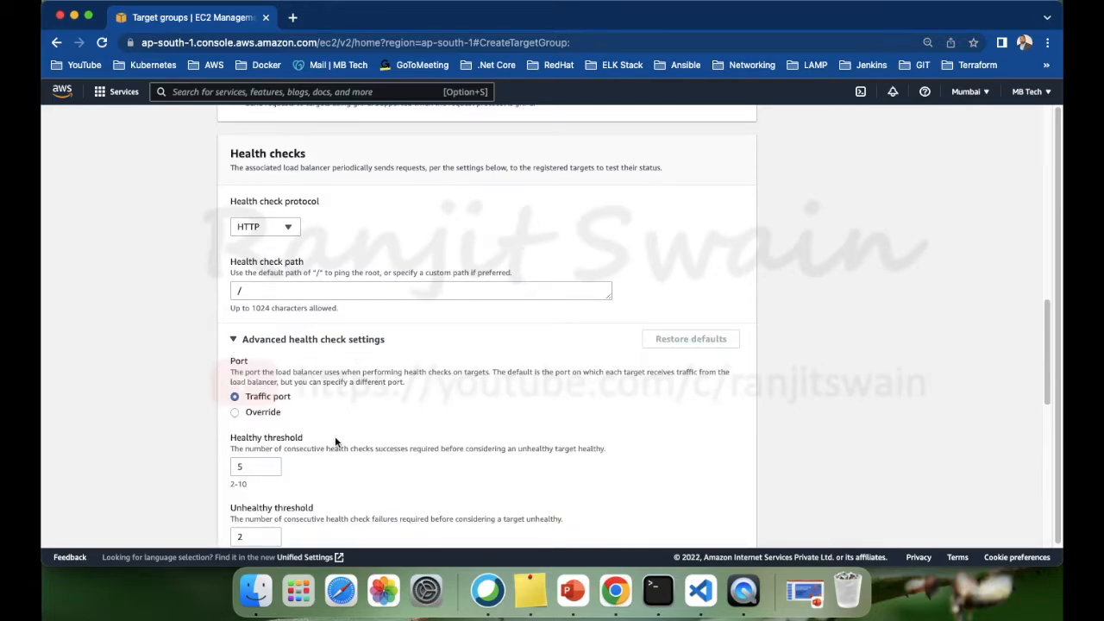
scroll(335, 431, down, 2)
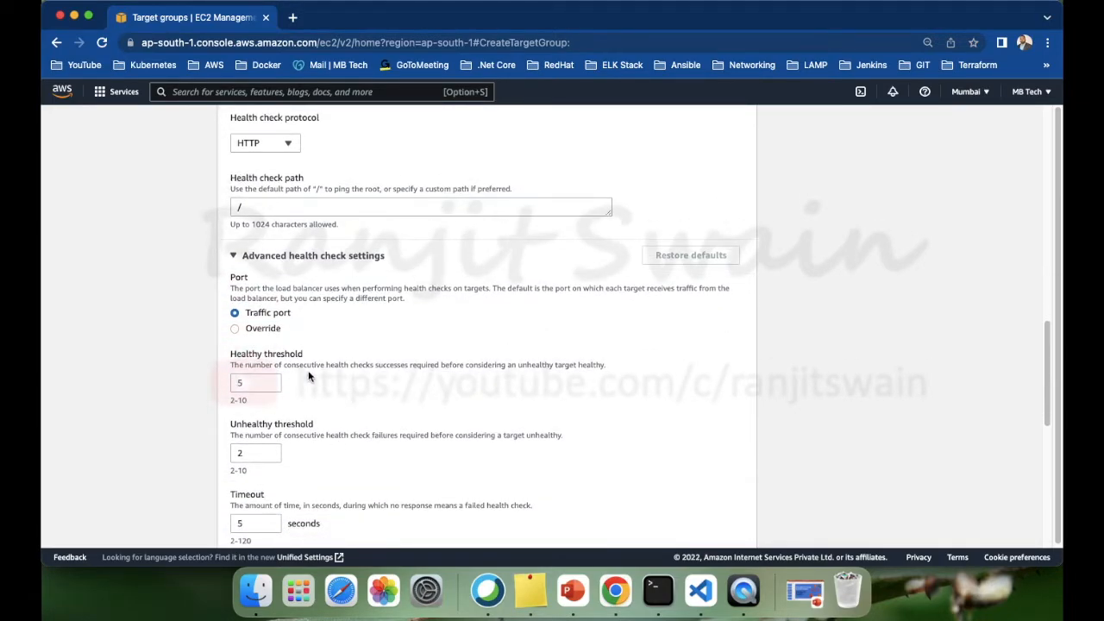
scroll(370, 360, down, 2)
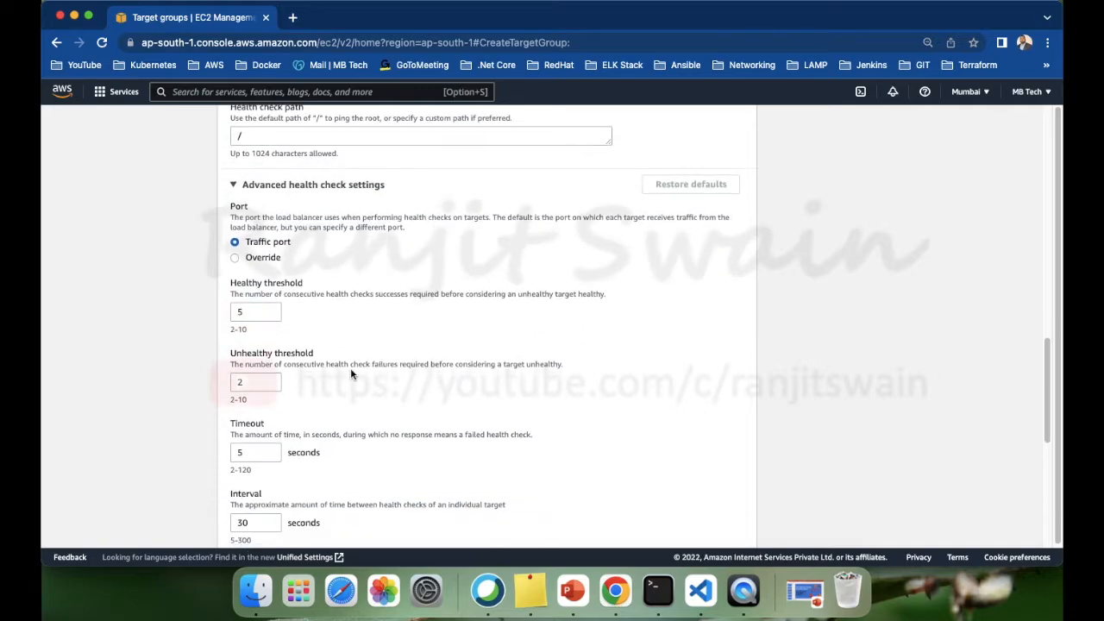
scroll(340, 377, down, 1)
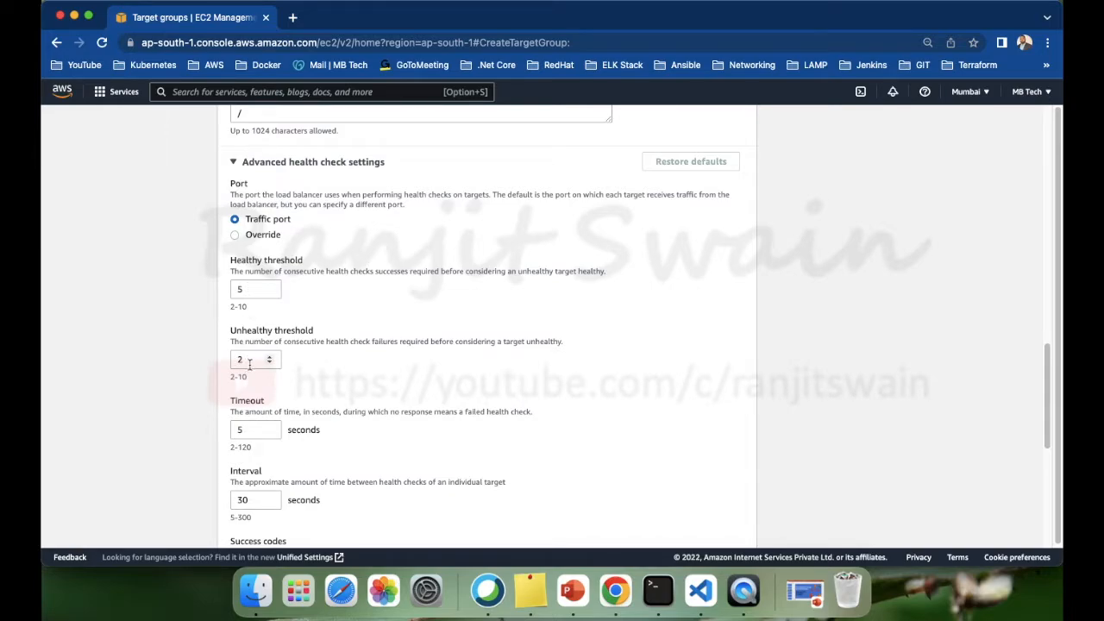
scroll(323, 412, down, 1)
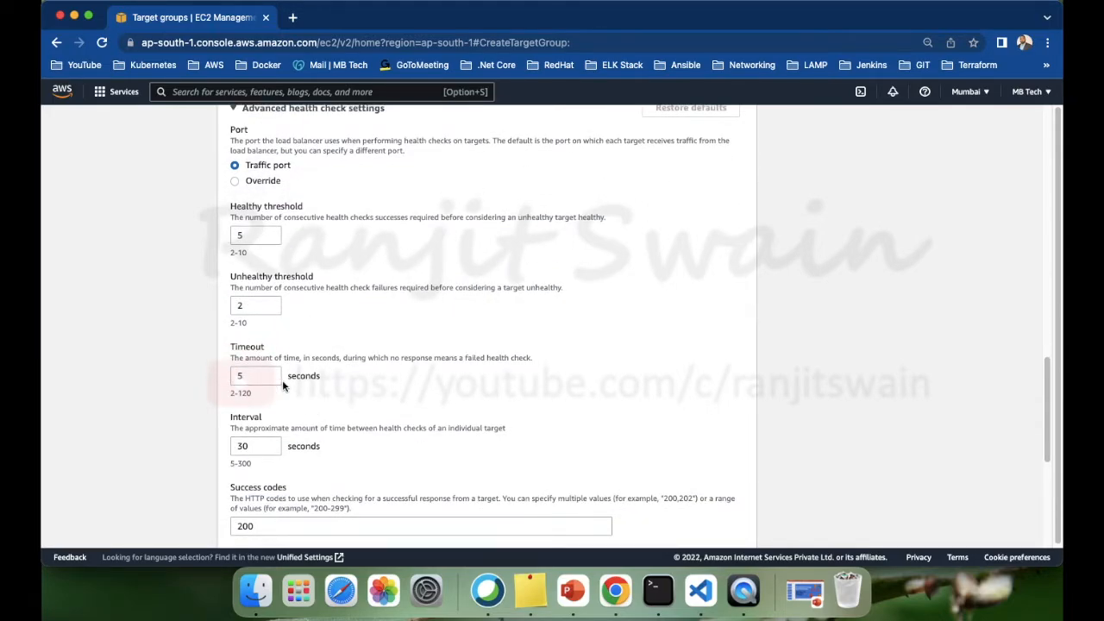
scroll(346, 381, down, 2)
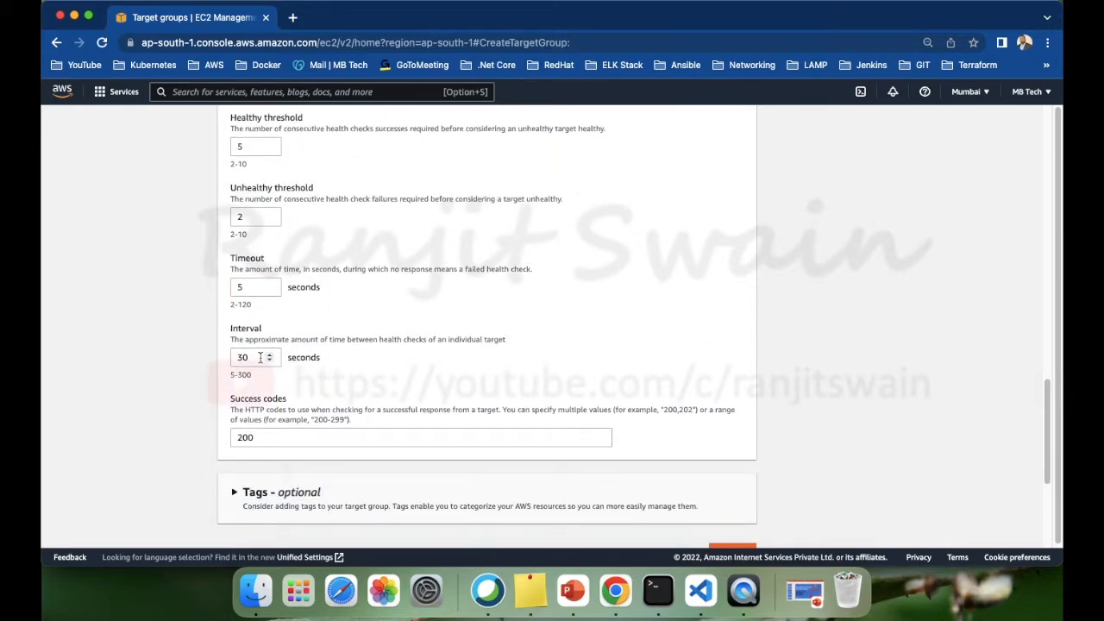
scroll(278, 360, down, 1)
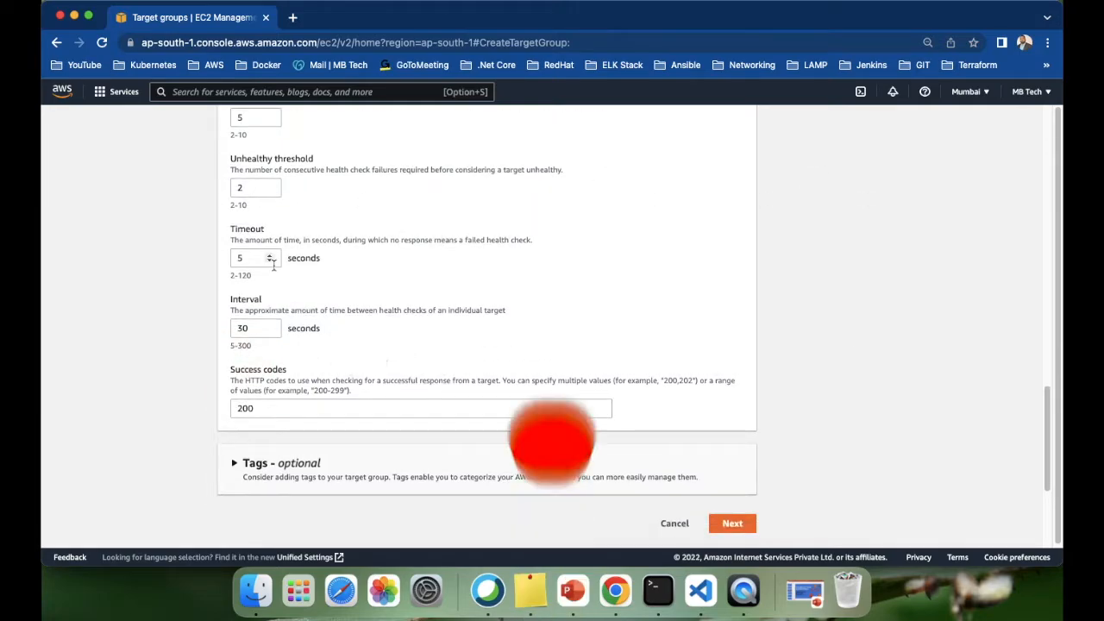
scroll(487, 328, up, 6)
scroll(487, 327, down, 4)
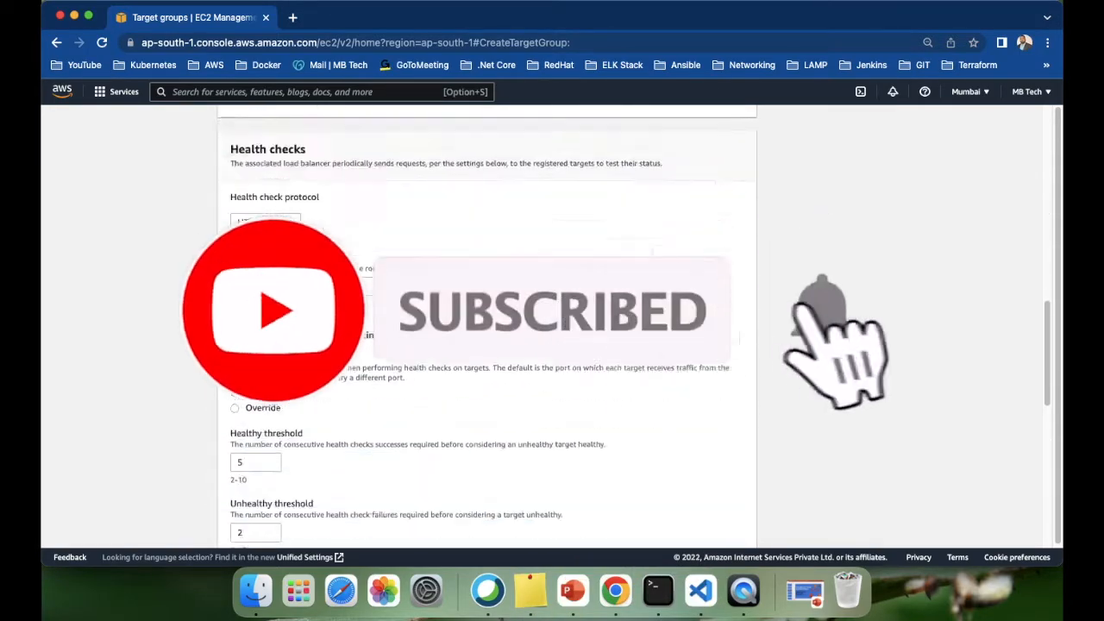
Step: Accept the group details and create the target group without registering any instances
scroll(730, 310, down, 8)
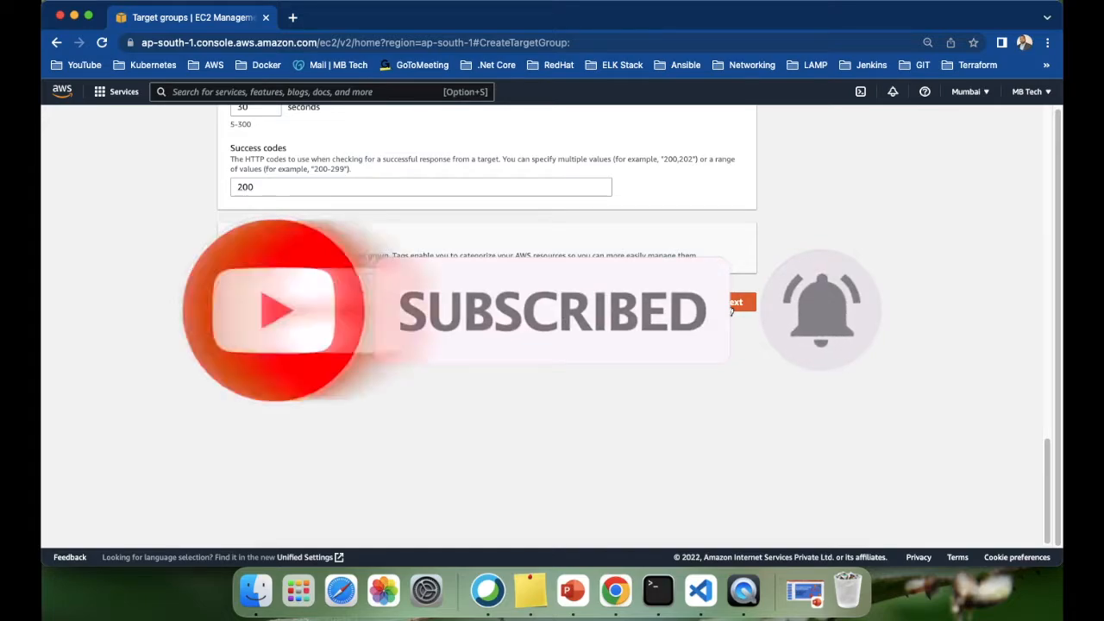
click(729, 307)
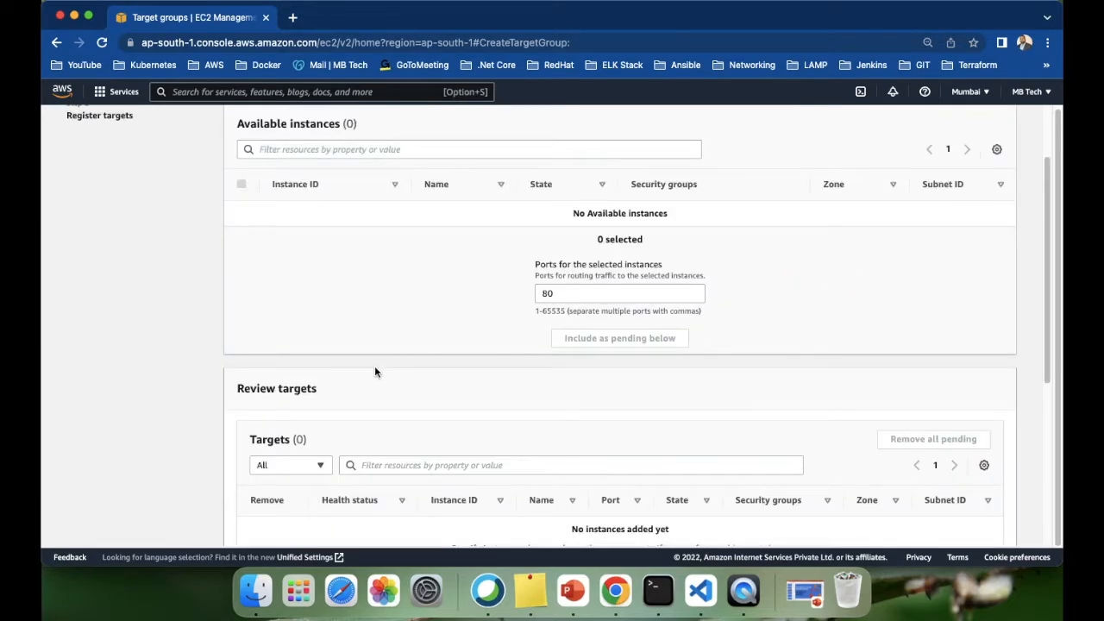
scroll(410, 359, up, 2)
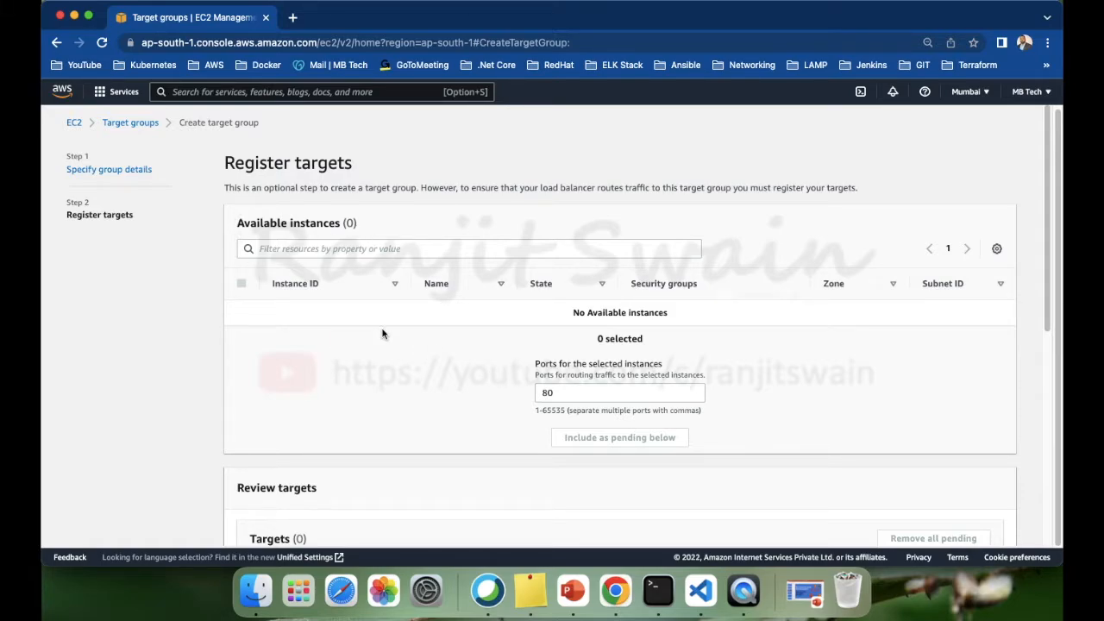
scroll(387, 324, down, 1)
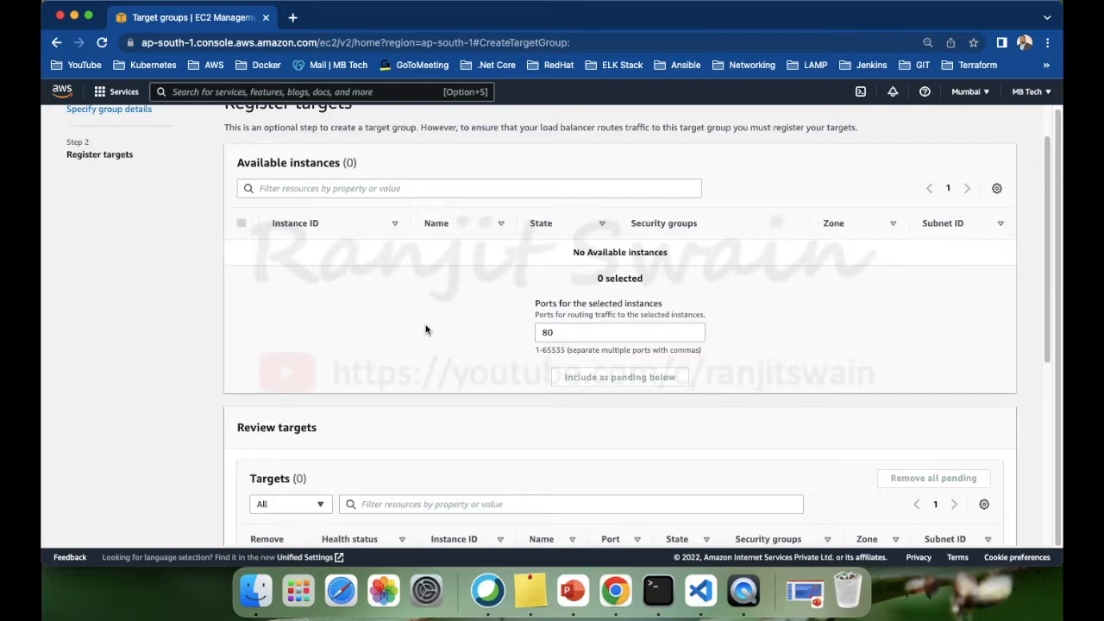
scroll(483, 327, down, 5)
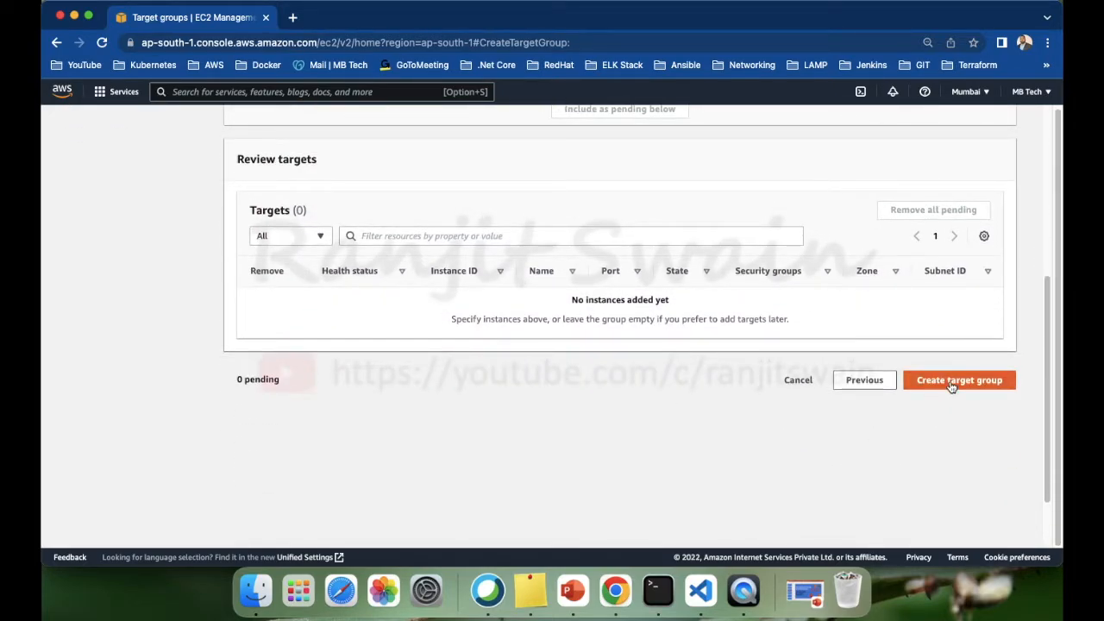
click(951, 386)
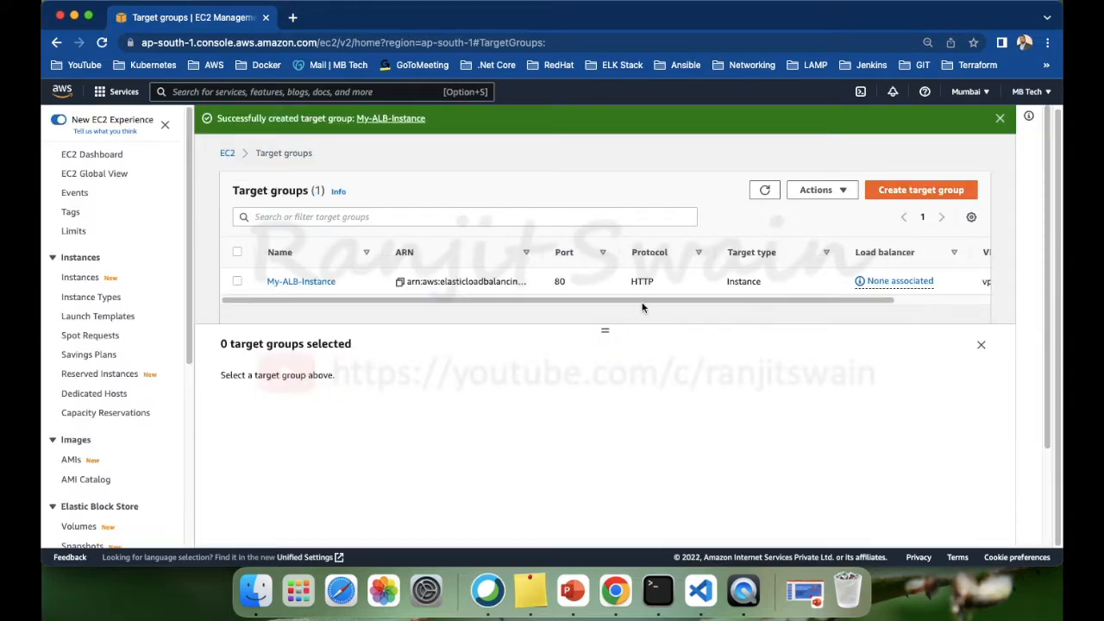
Step: Go to the load balancers list and start creating a new load balancer of the Application Load Balancer type
drag(776, 301, 871, 307)
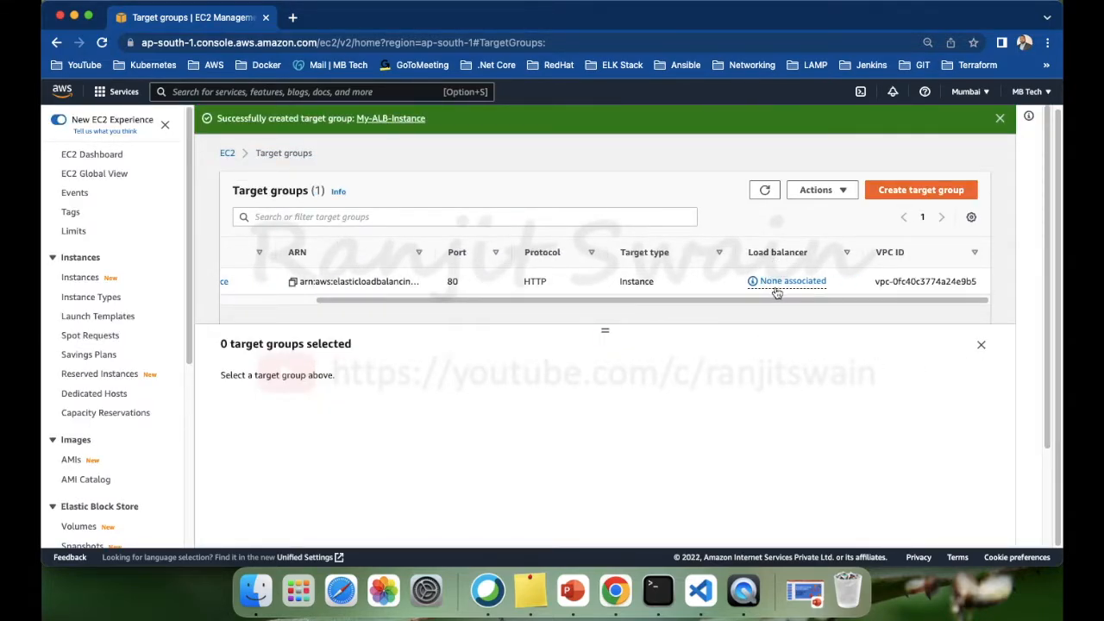
drag(870, 302, 775, 301)
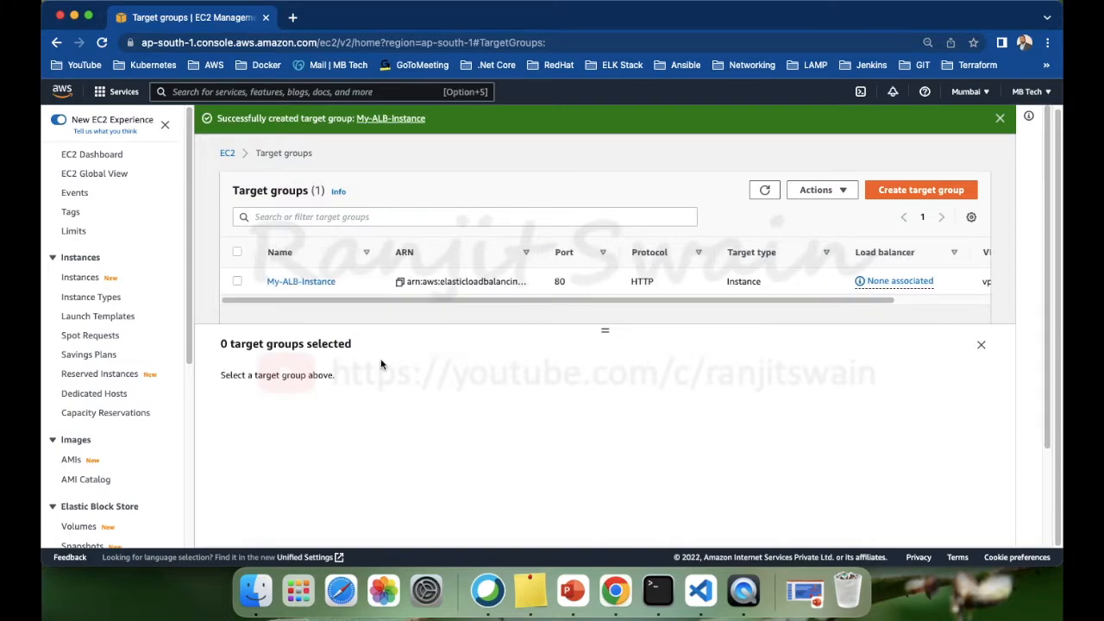
scroll(136, 446, down, 5)
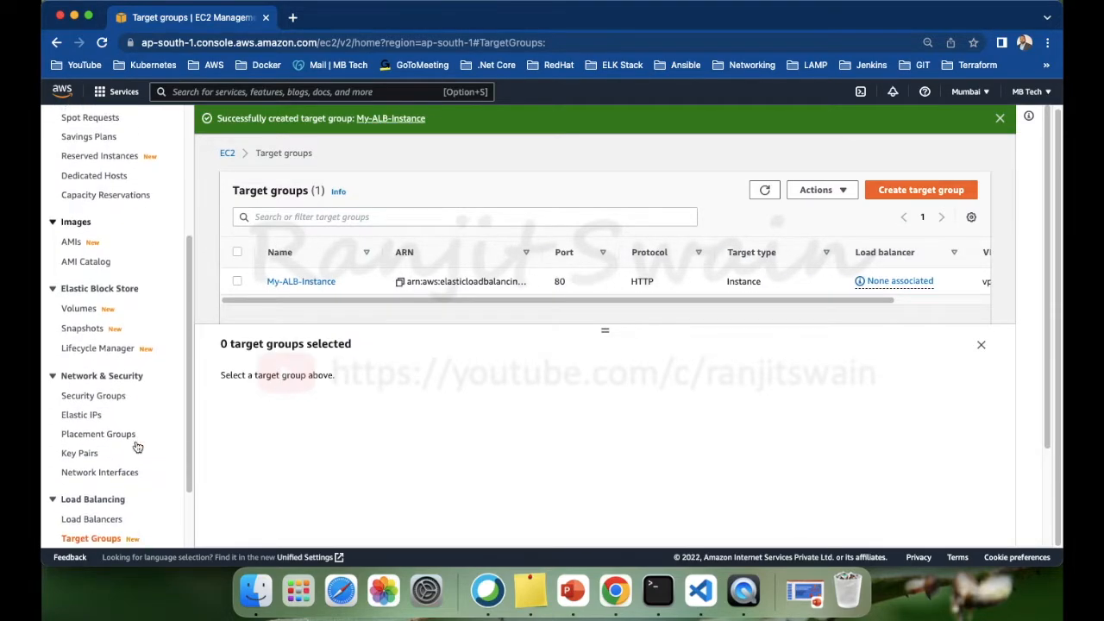
click(79, 432)
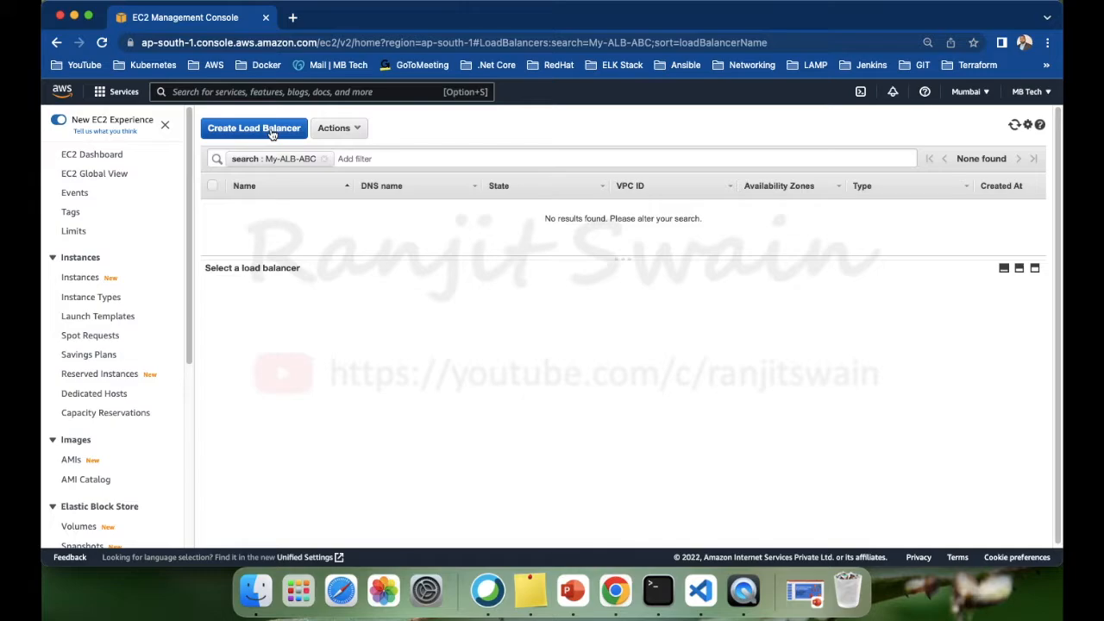
click(276, 130)
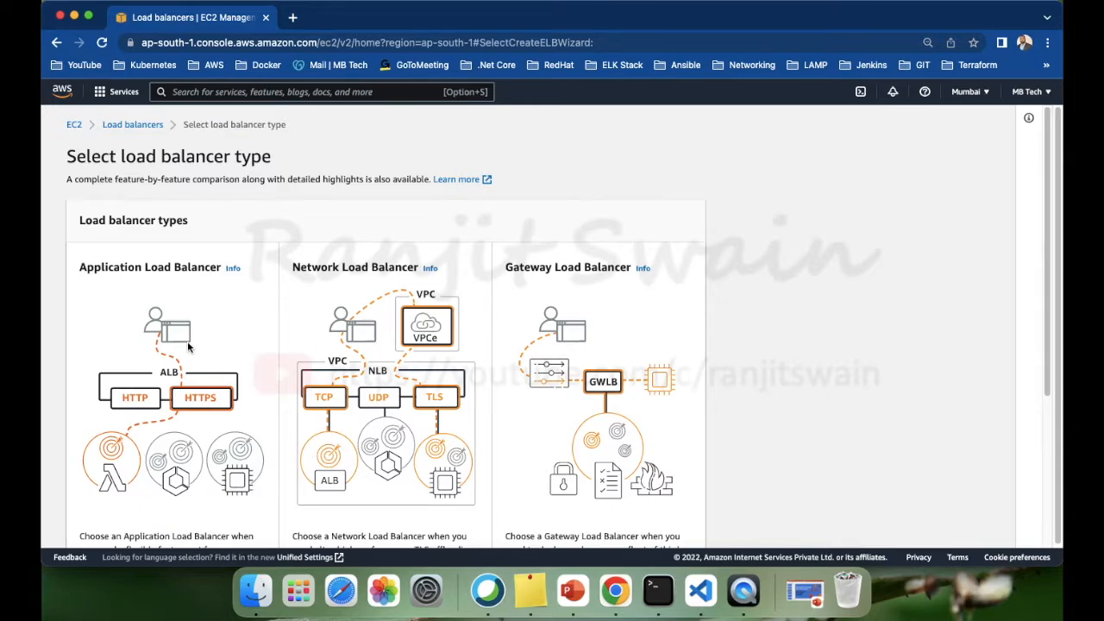
scroll(190, 344, down, 4)
scroll(534, 316, up, 2)
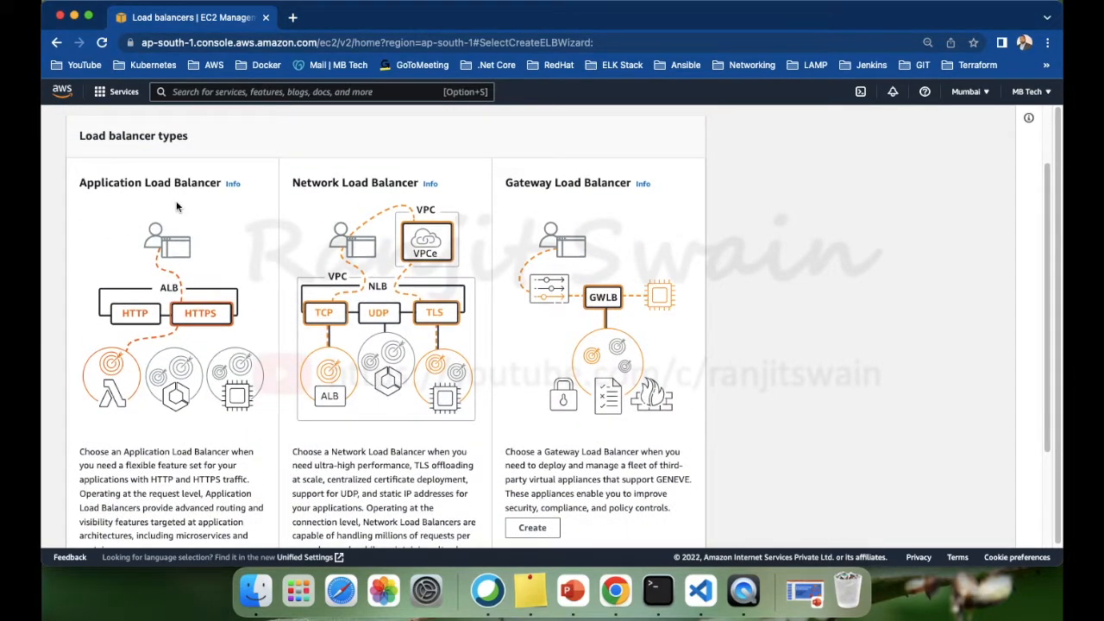
scroll(176, 250, down, 3)
click(107, 427)
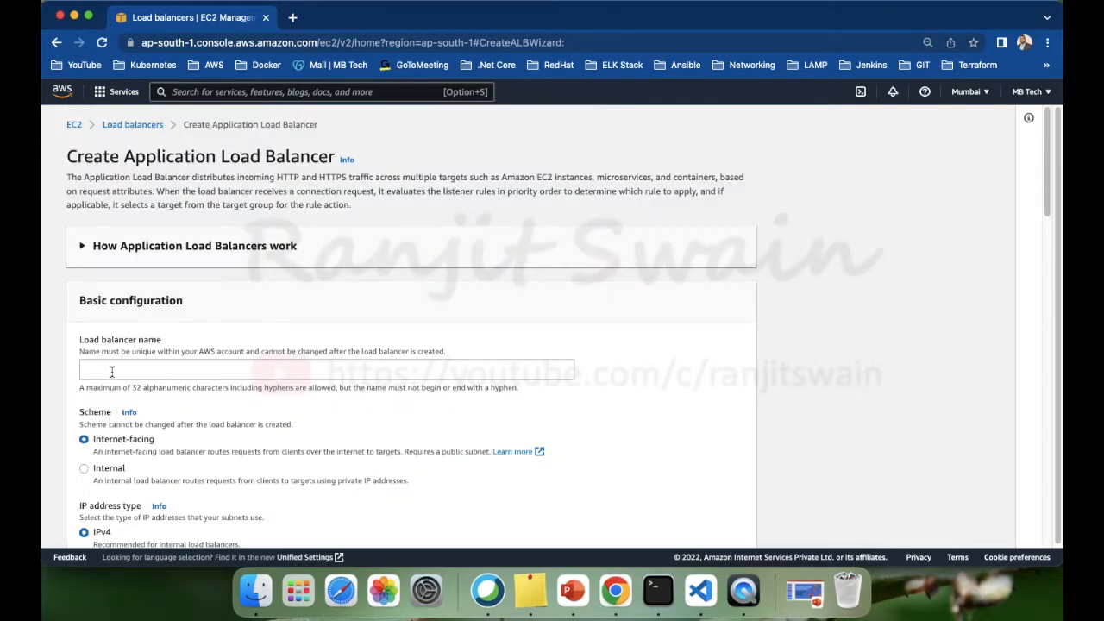
Step: Name the load balancer My-ALB, keeping the Internet-facing scheme and the IPv4 address type
click(120, 367)
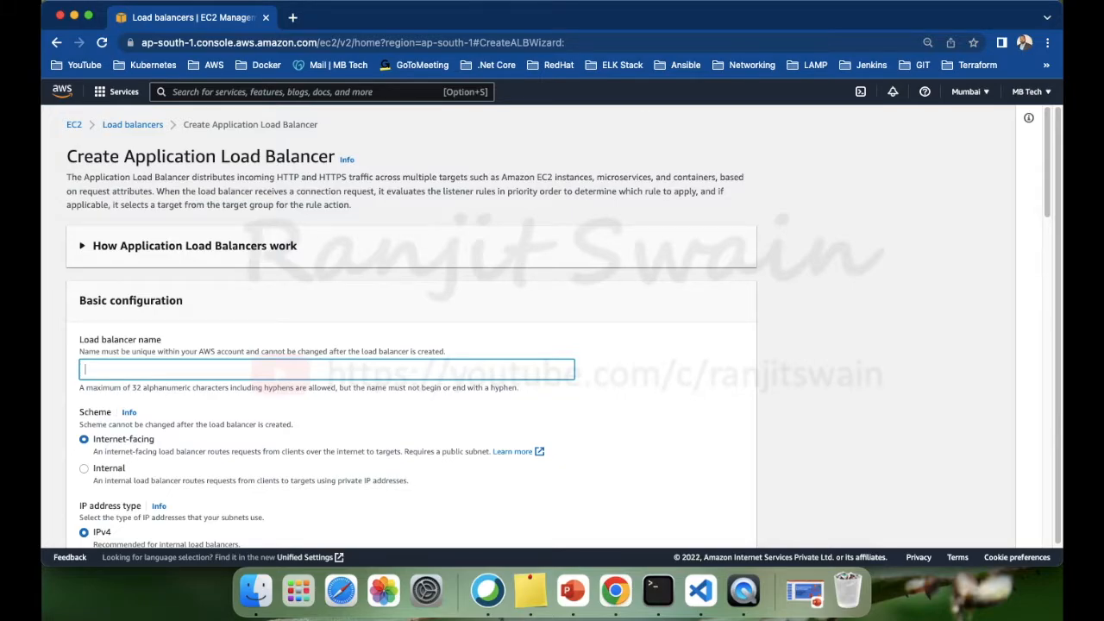
text(My-ALB)
scroll(204, 369, down, 4)
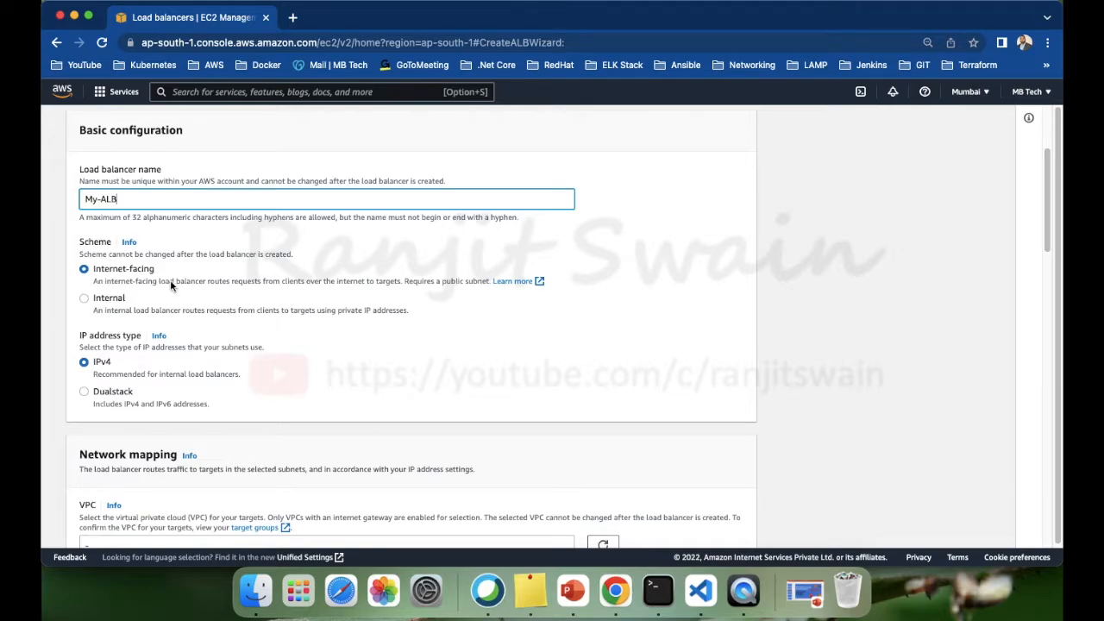
scroll(170, 280, down, 2)
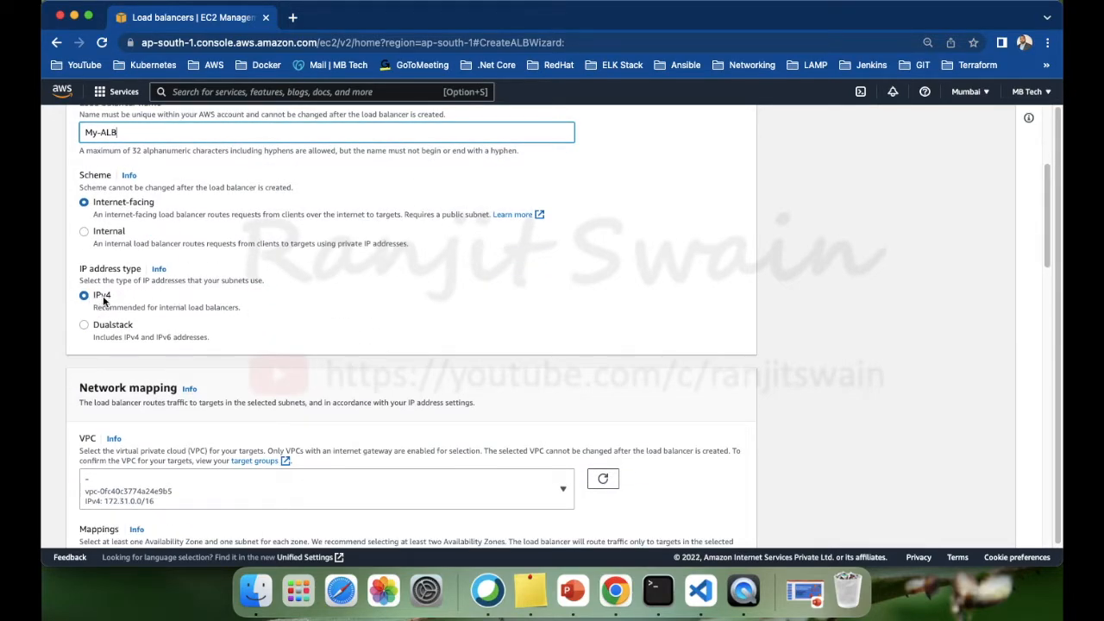
Step: Keep the default VPC and map the load balancer to the ap-south-1a and ap-south-1b Availability Zones
scroll(159, 297, down, 5)
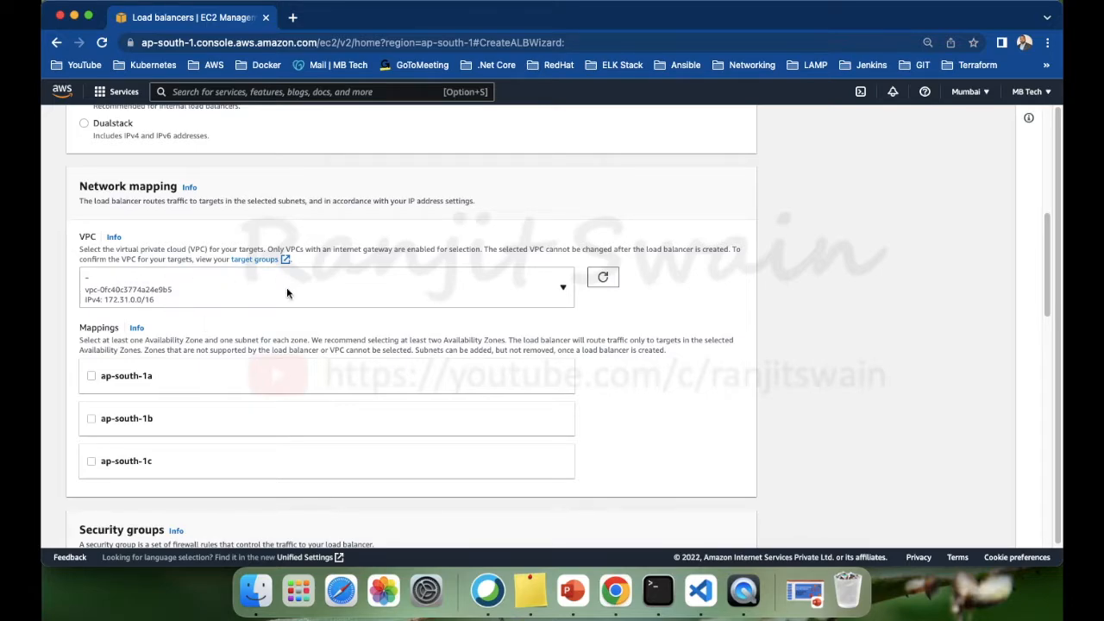
scroll(195, 343, down, 2)
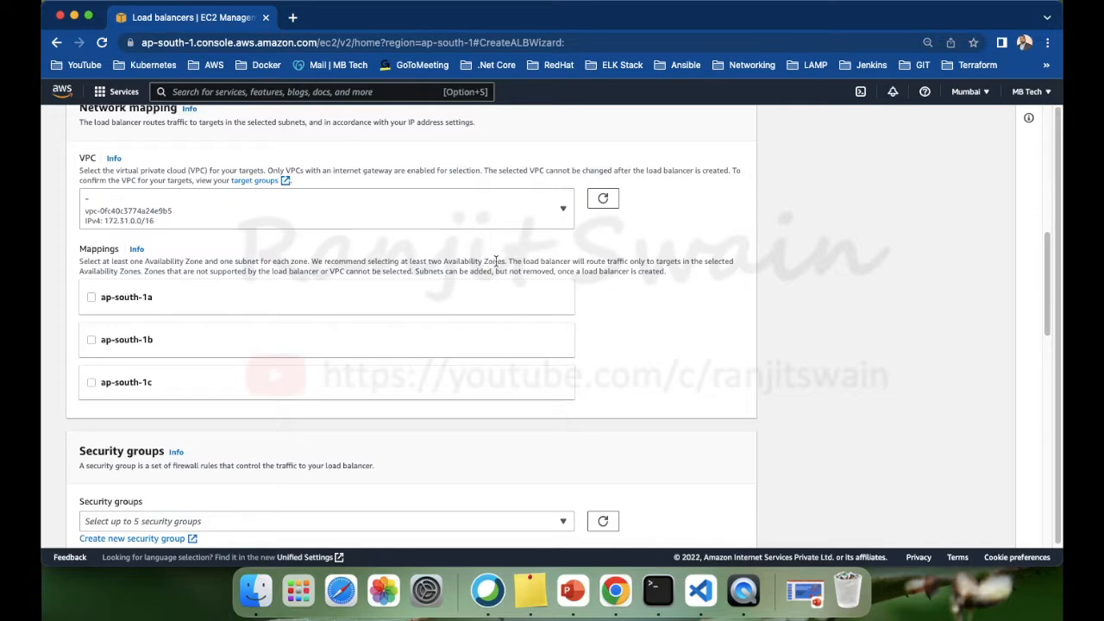
click(92, 297)
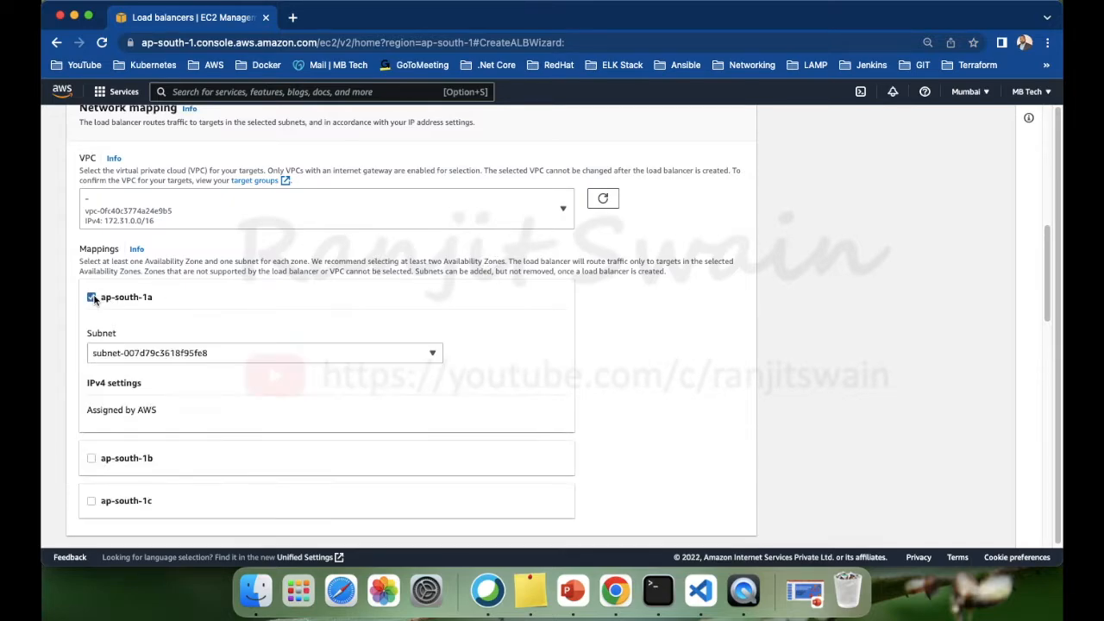
click(91, 459)
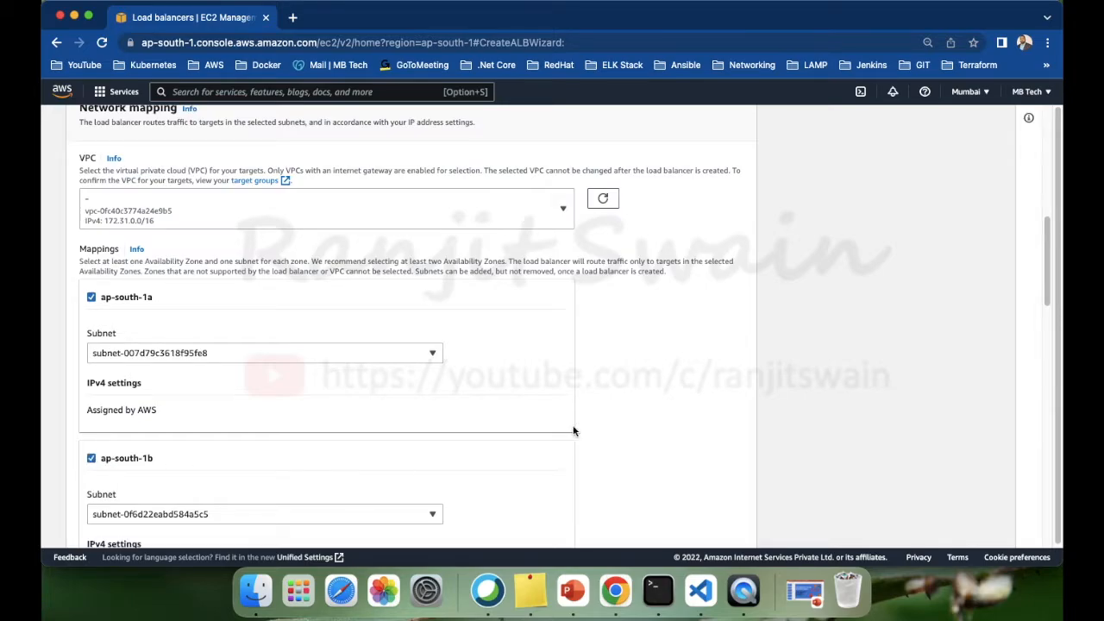
Step: Replace the default security group with LAMP-SG for the load balancer
scroll(672, 416, down, 3)
scroll(671, 412, down, 8)
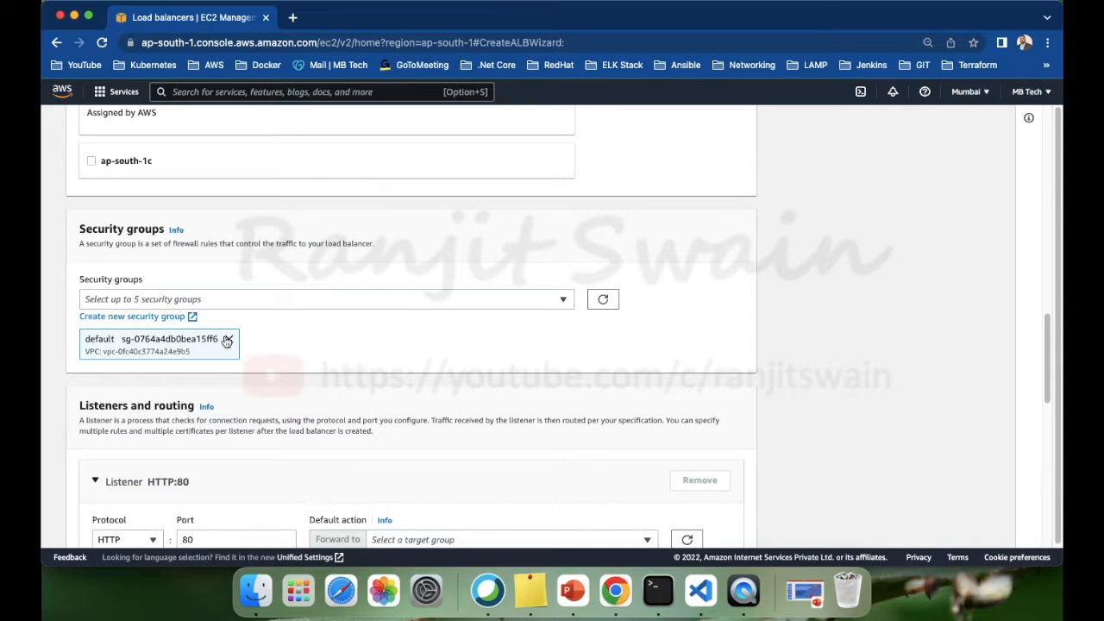
click(229, 341)
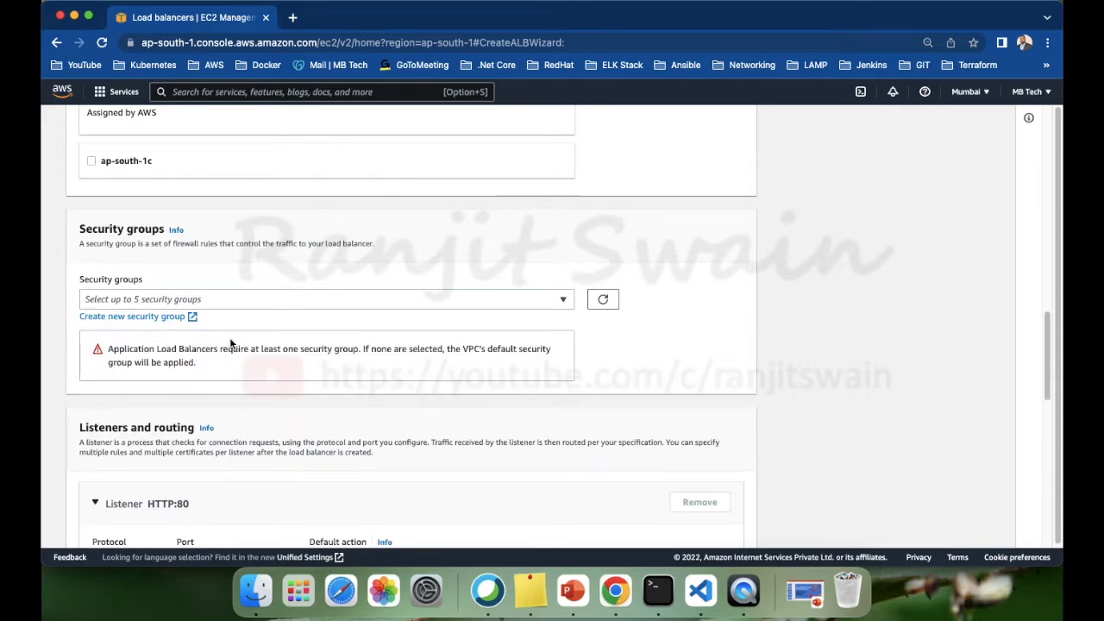
click(235, 298)
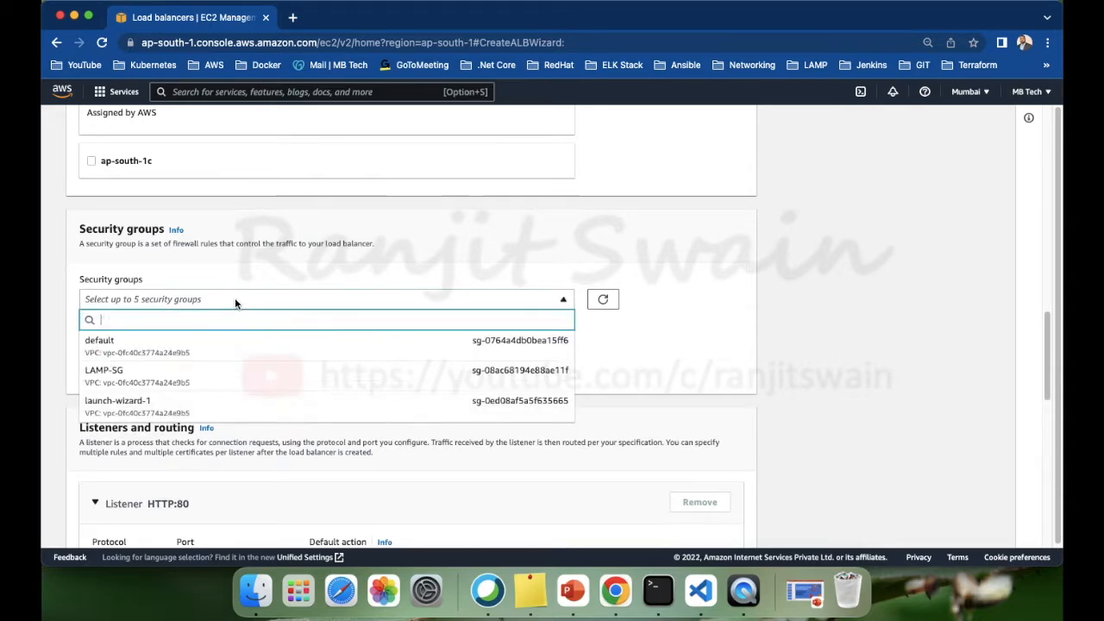
click(142, 371)
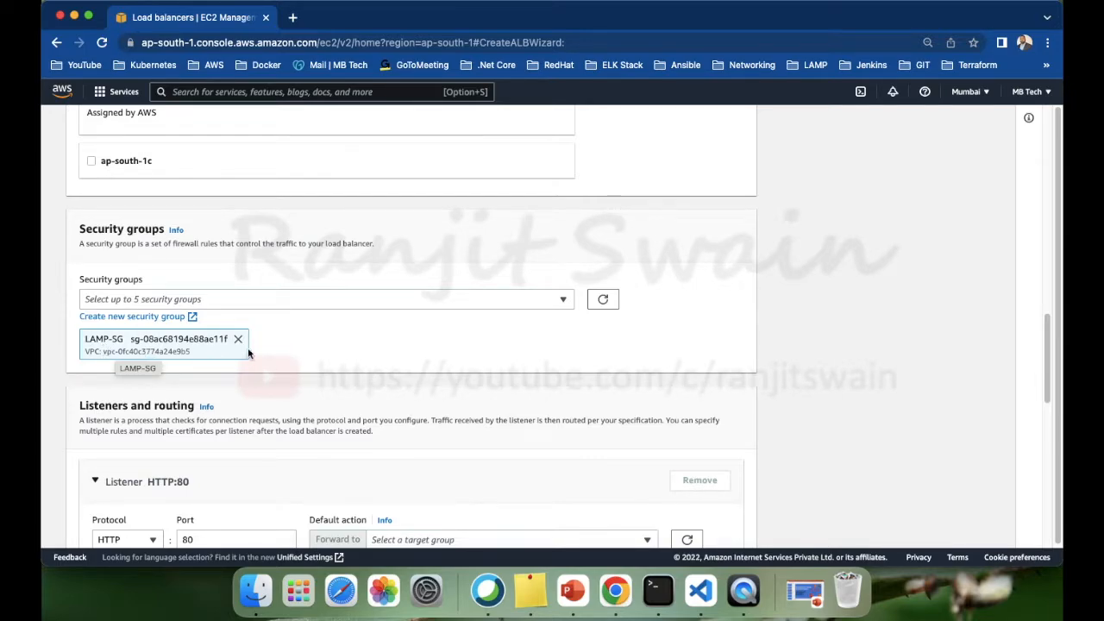
Step: Forward the HTTP listener on port 80 to the My-ALB-Instance target group
scroll(405, 356, down, 5)
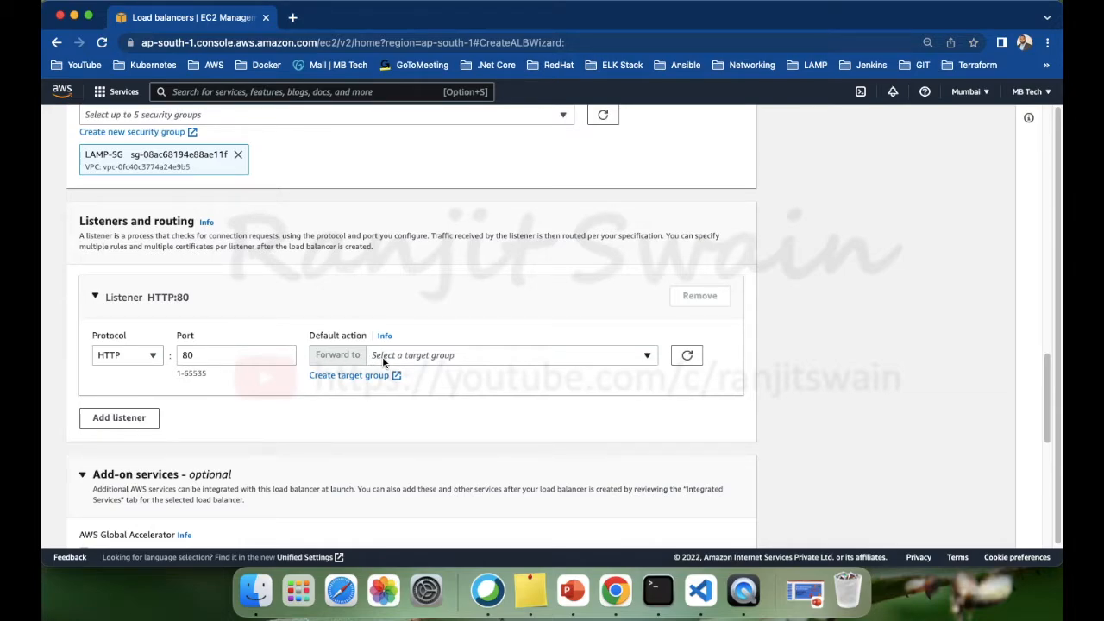
click(515, 355)
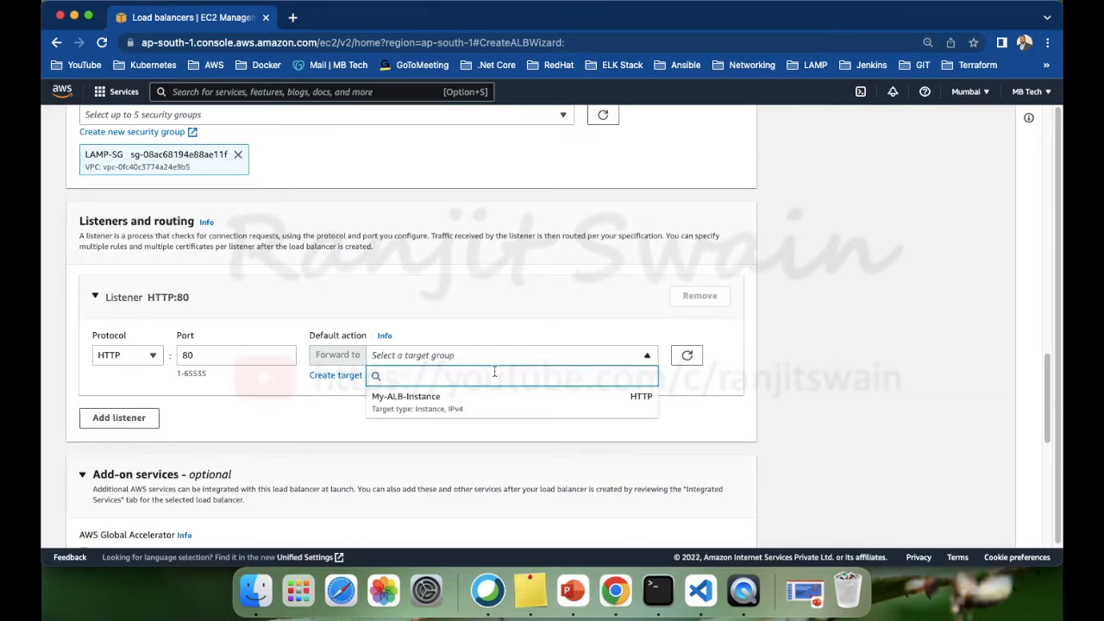
click(442, 407)
Step: Leave the add-on services and tags unset, review the summary, and create the load balancer
scroll(442, 403, down, 5)
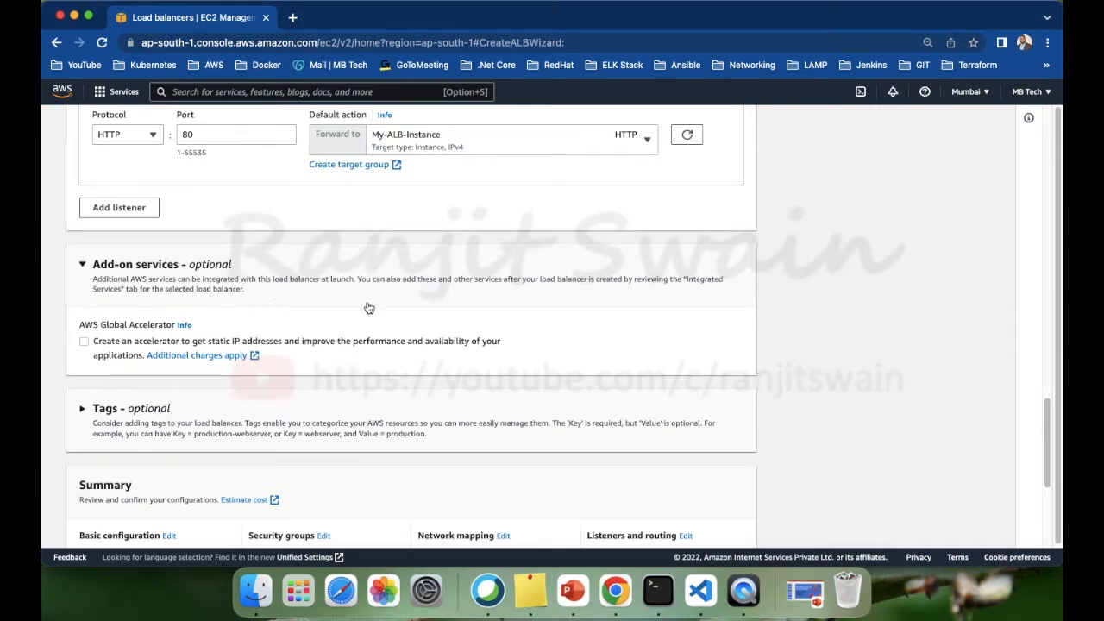
scroll(414, 301, down, 4)
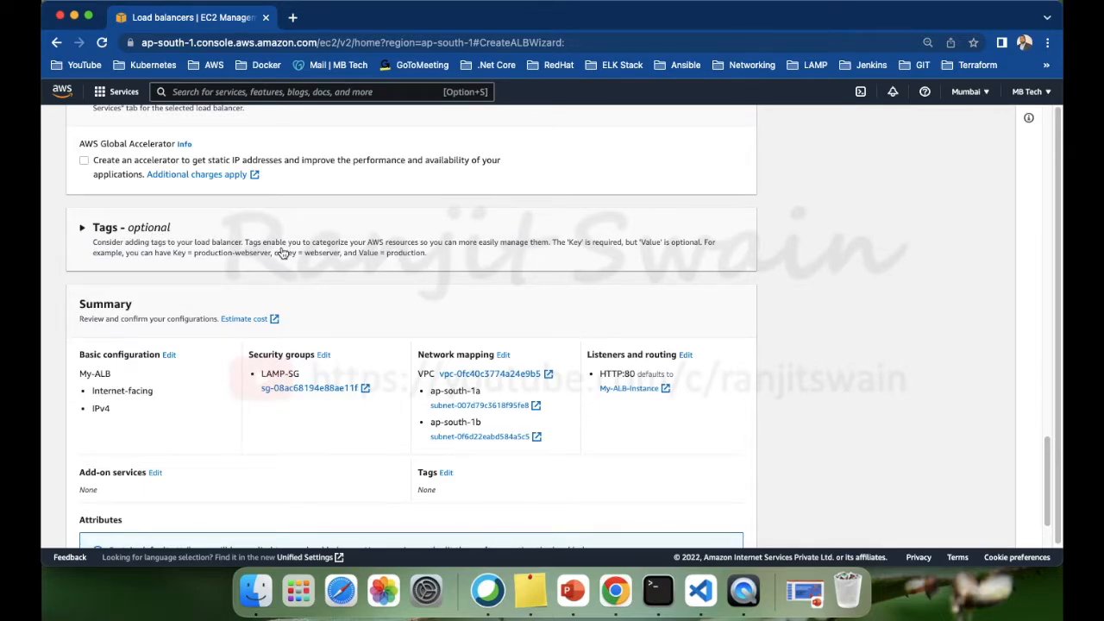
scroll(287, 246, down, 2)
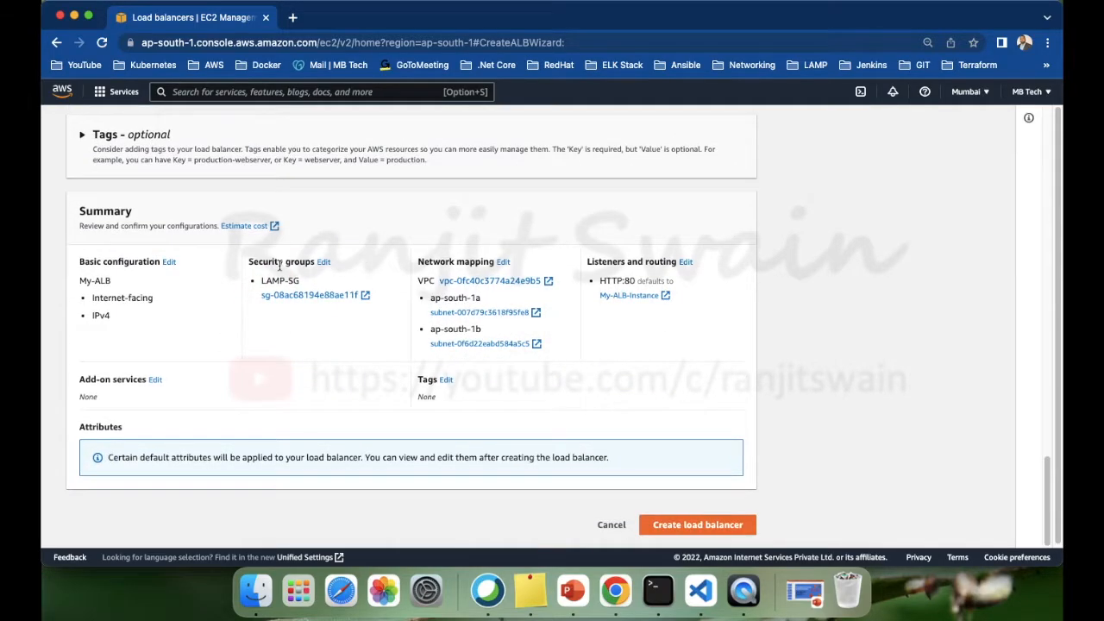
click(692, 521)
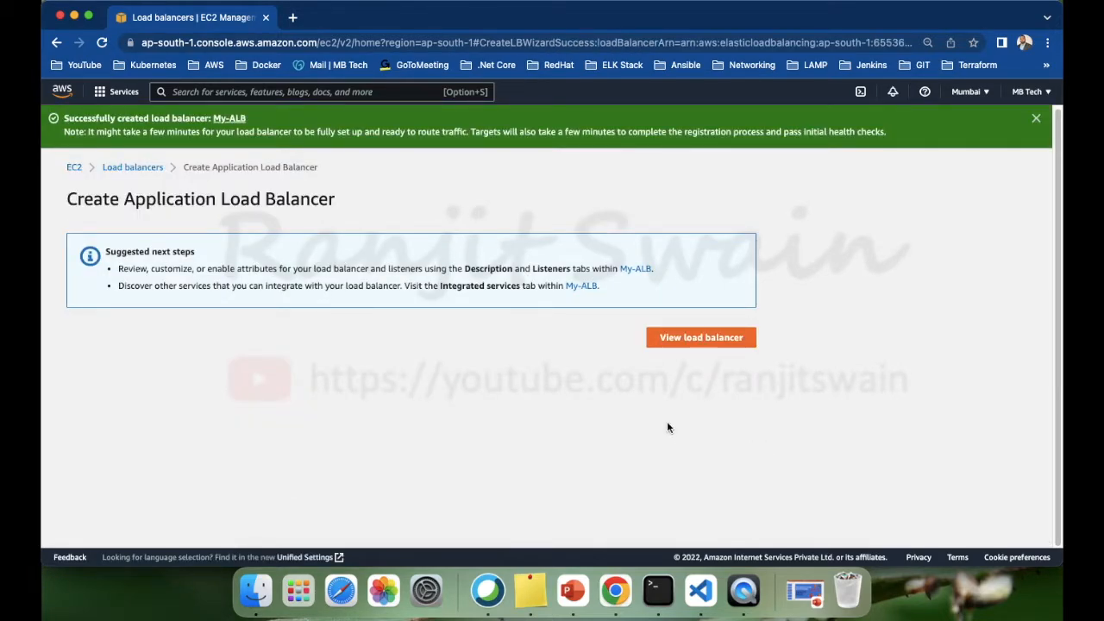
Step: View the new My-ALB load balancer and examine its state and DNS name in the basic configuration
click(700, 339)
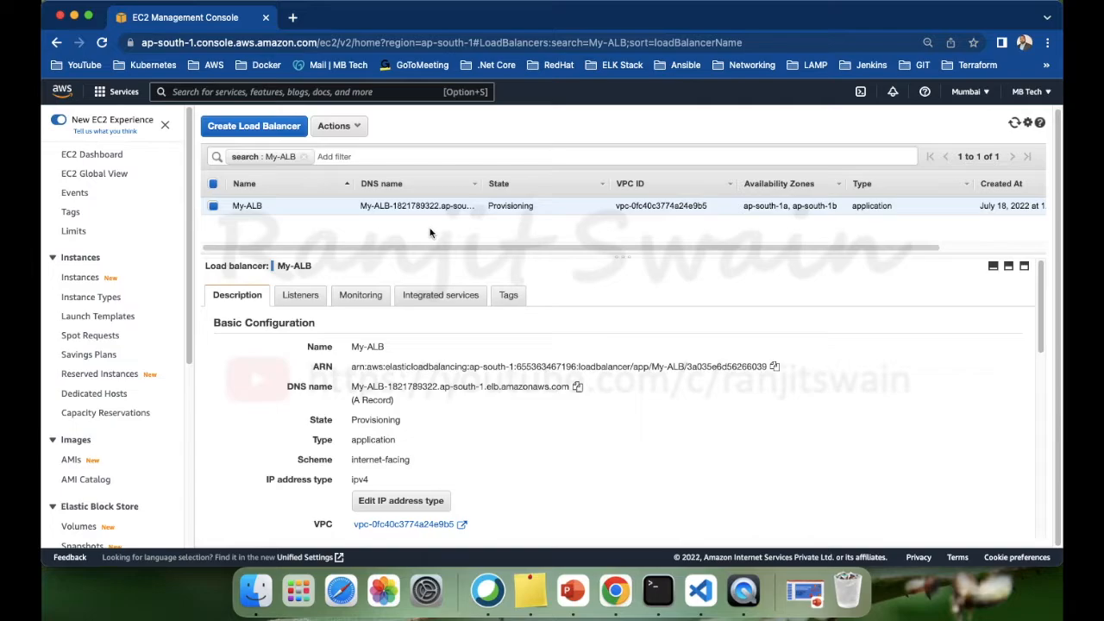
drag(488, 207, 535, 209)
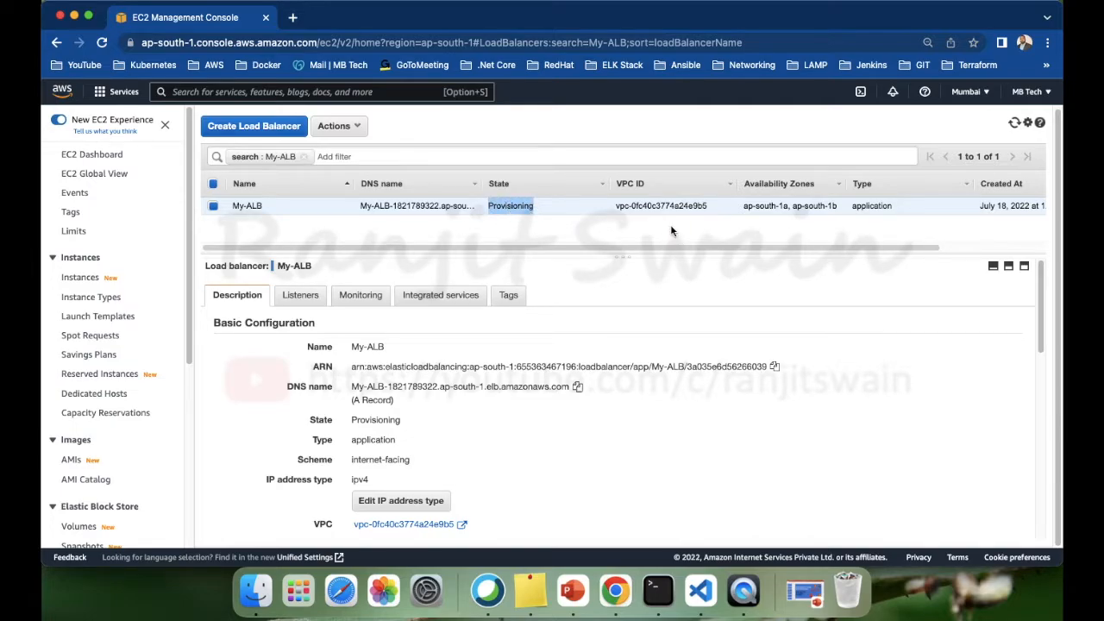
click(549, 234)
scroll(521, 296, down, 1)
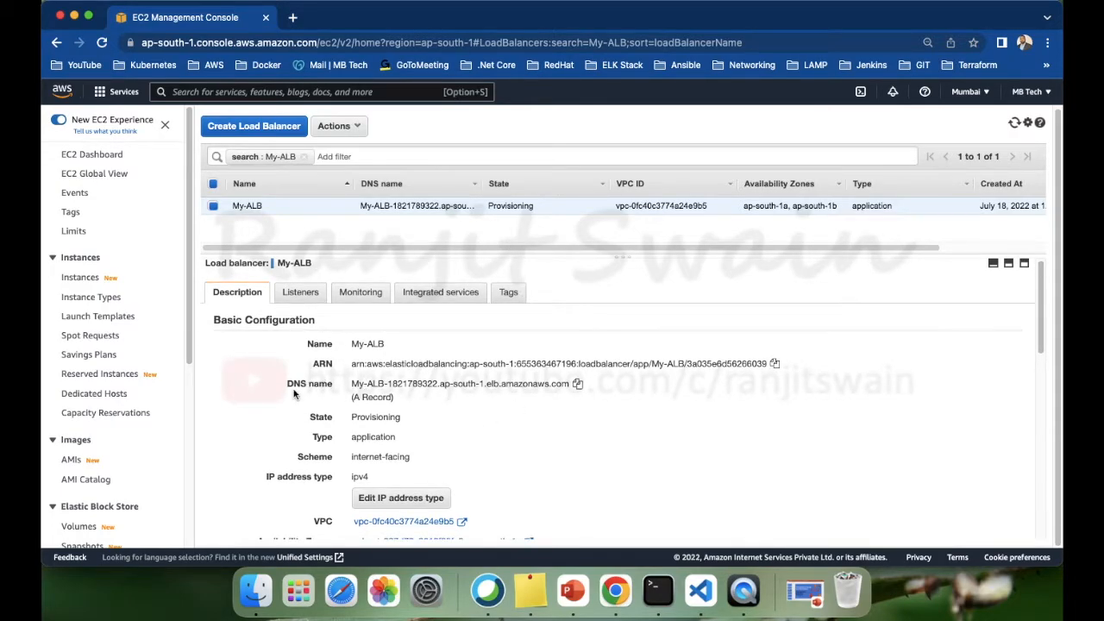
drag(287, 383, 334, 389)
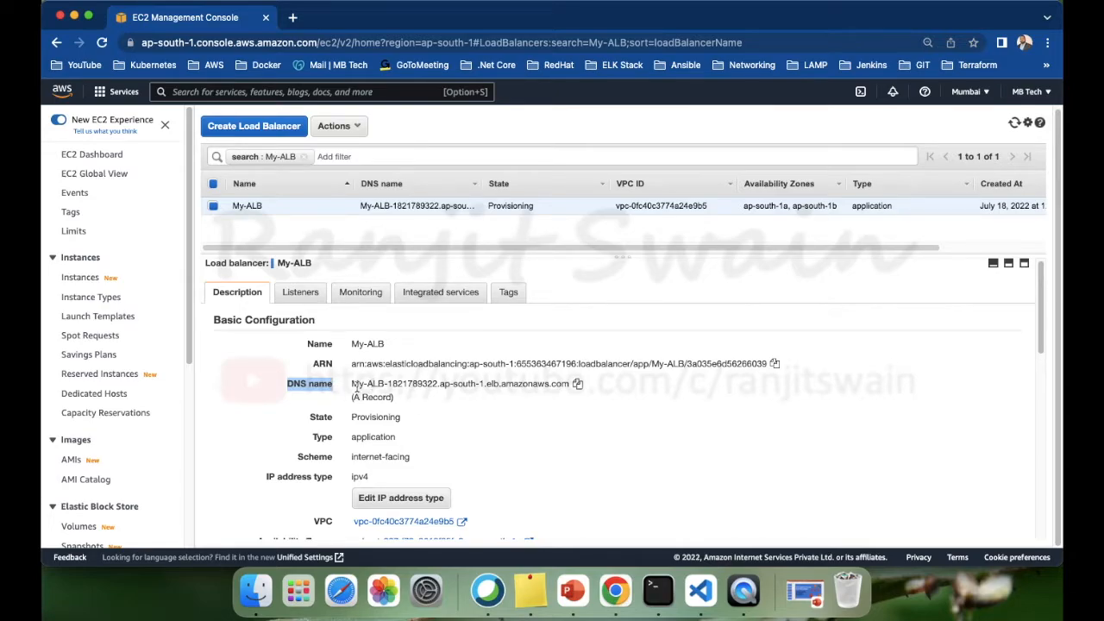
drag(351, 383, 569, 387)
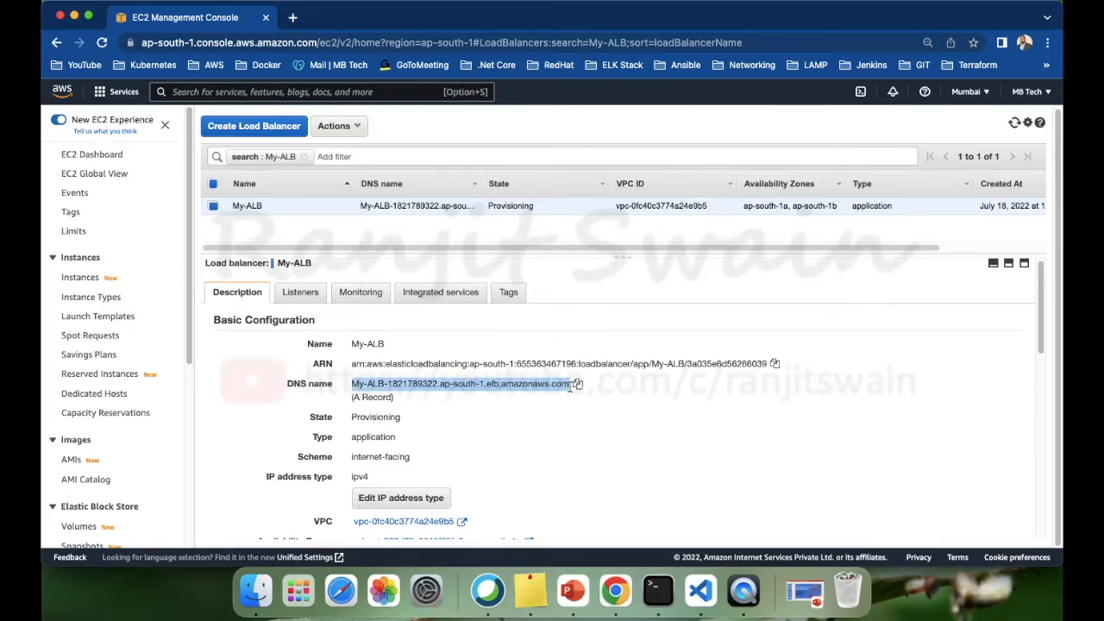
click(683, 409)
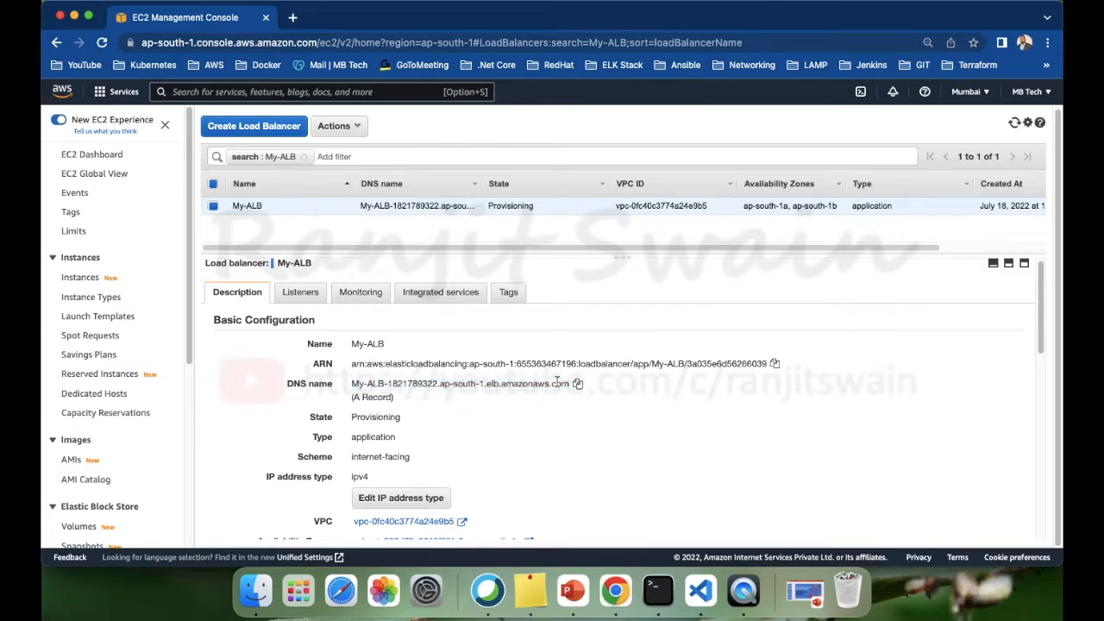
drag(350, 383, 570, 386)
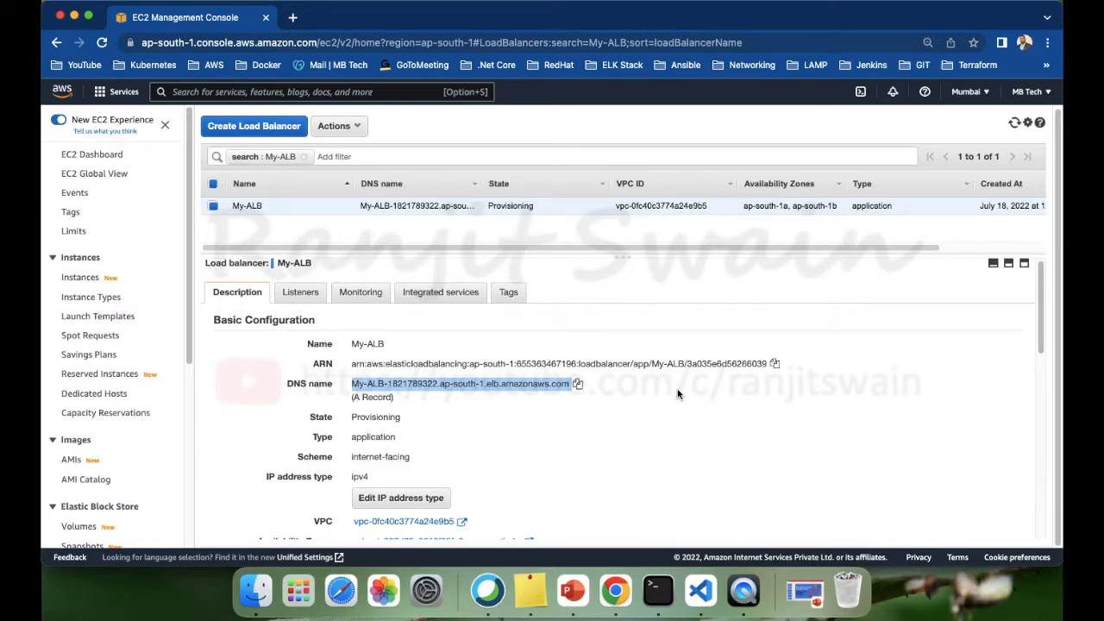
scroll(215, 363, down, 1)
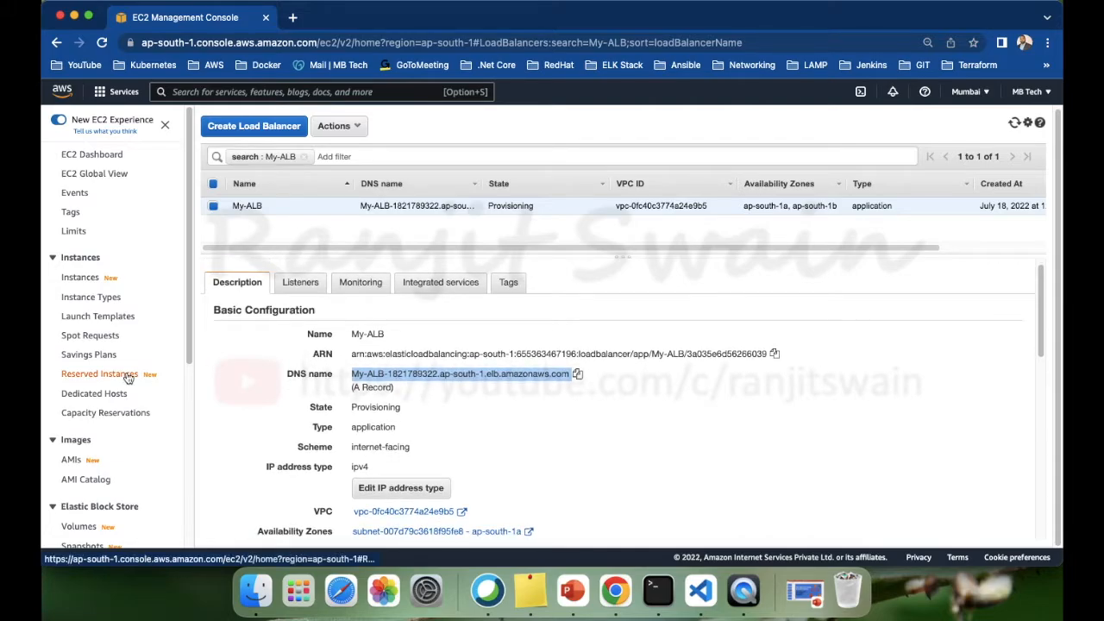
Step: Go to the Auto Scaling launch configurations page
scroll(146, 377, down, 3)
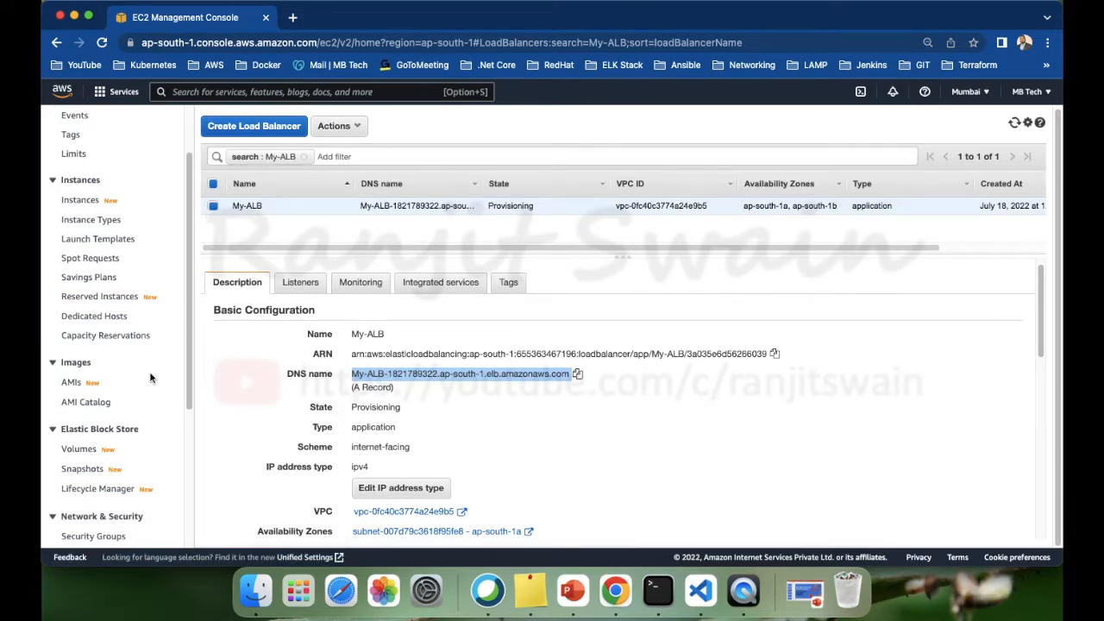
scroll(150, 377, down, 6)
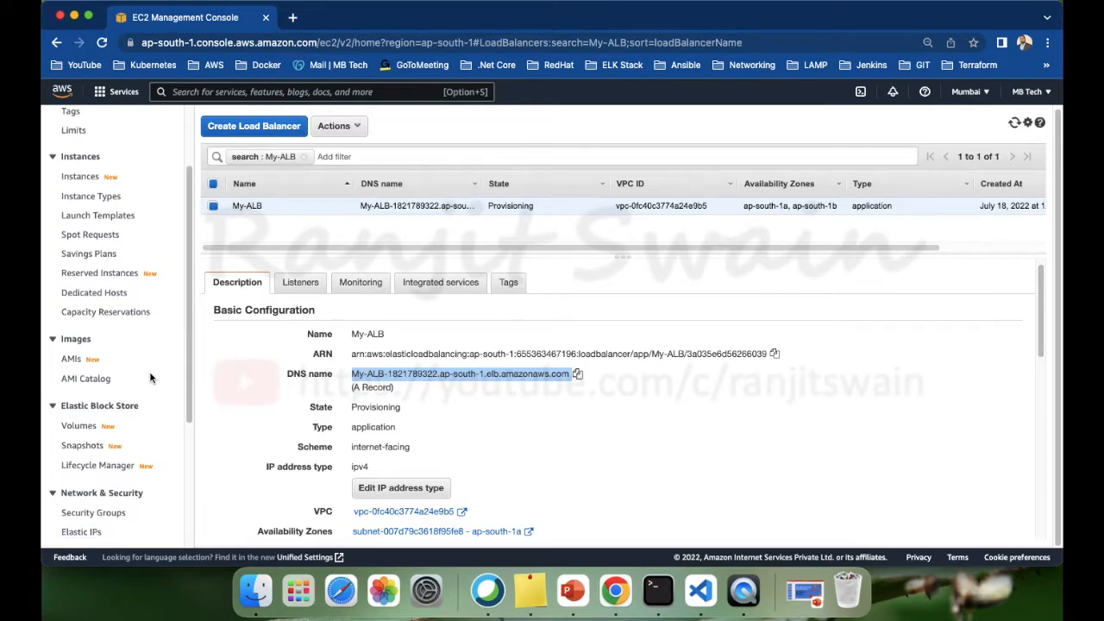
scroll(150, 377, down, 2)
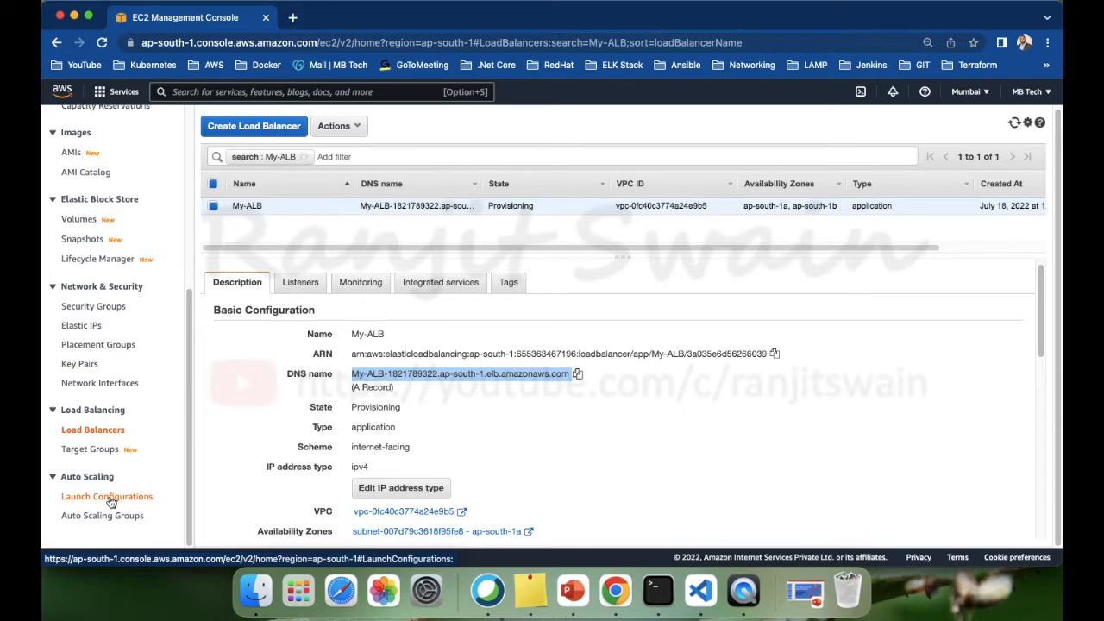
click(109, 499)
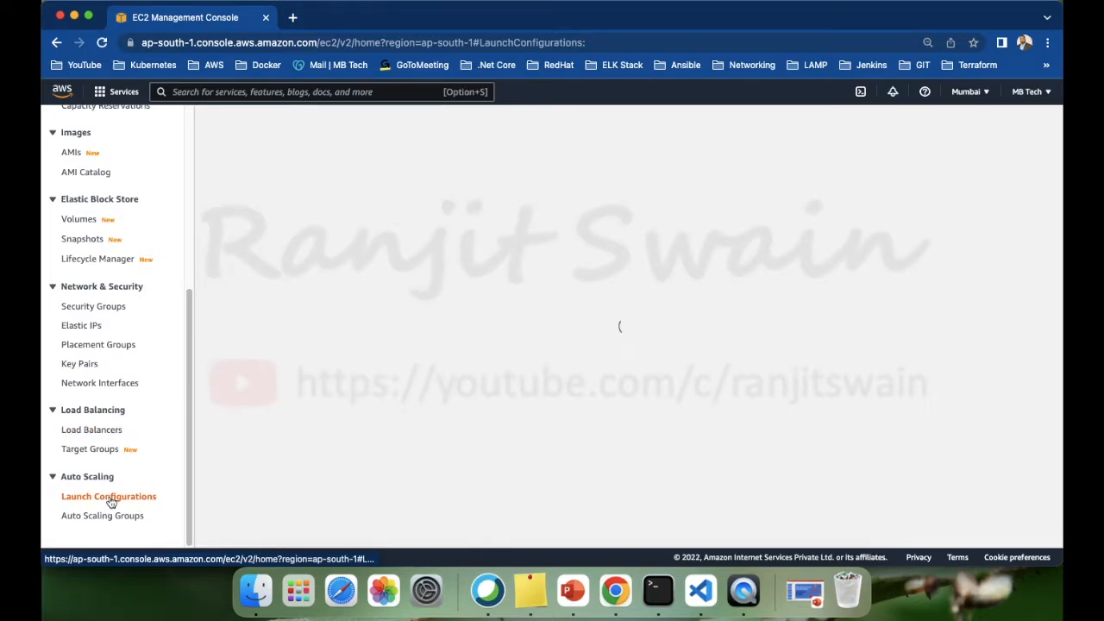
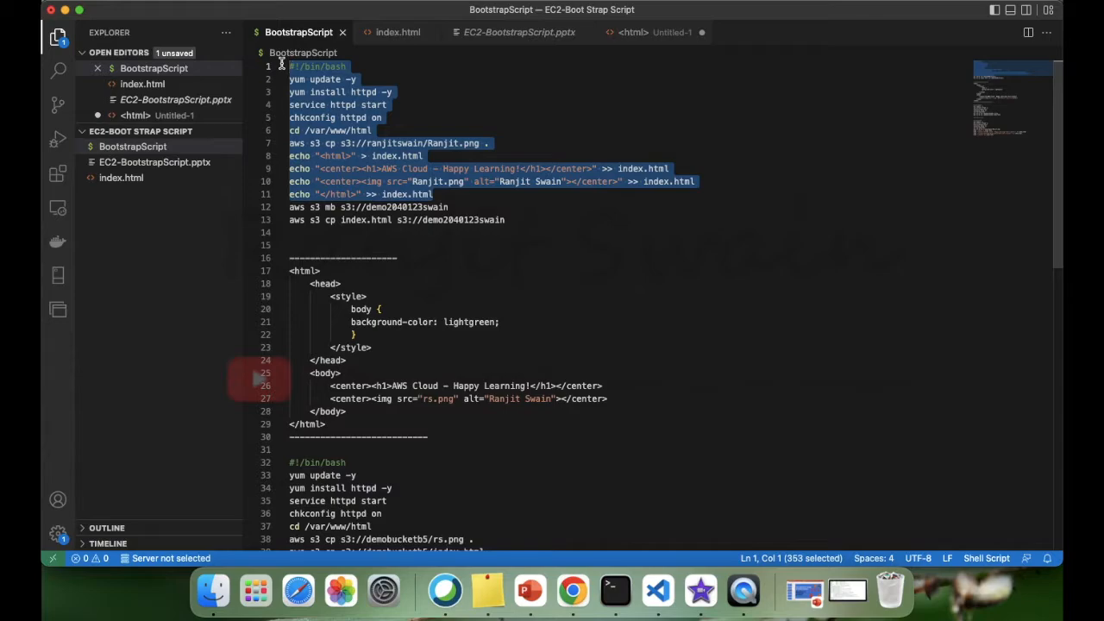
Step: Switch to the browser, paste the copied httpd bootstrap script into the launch template's user data, and remove its aws s3 cp line
key(super+Tab)
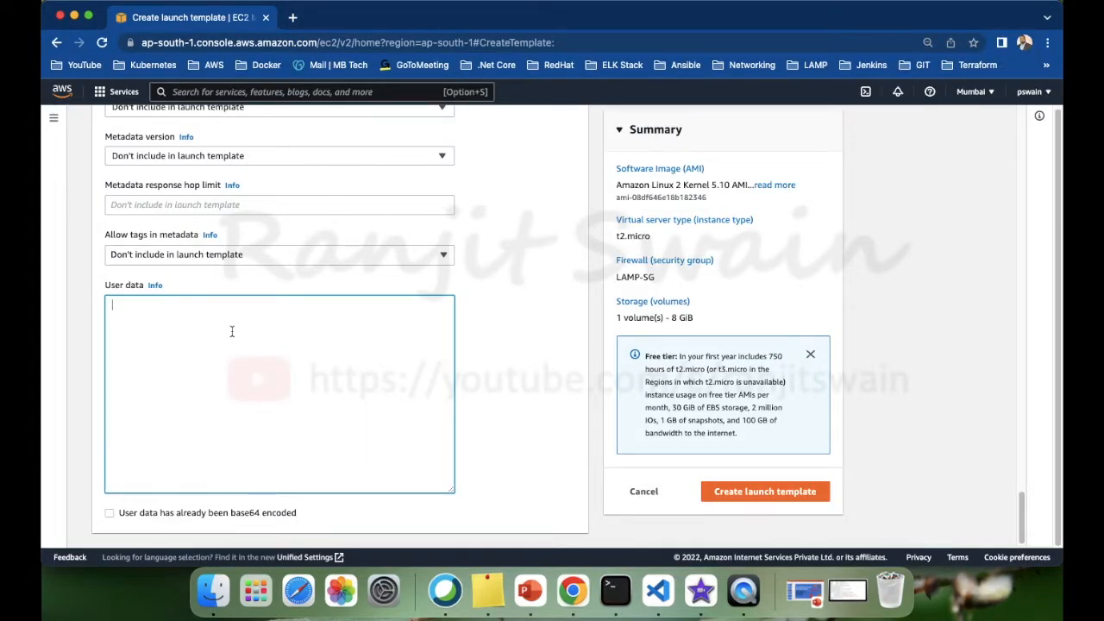
text(#!/bin/bash yum update -y yum install httpd -y service httpd start chkconfig httpd on cd /var/www/html aws s3 cp s3://ranjitswain/Ranjit.png . echo "<html>" > index.html echo "<center><h1>AWS Cloud - Happy Learning!</h1></center>" >> index.html echo "<center><img src="Ranjit.png" alt="Ranjit Swain"></center>" >> index.html echo "</html>" >> index.html)
drag(269, 381, 93, 386)
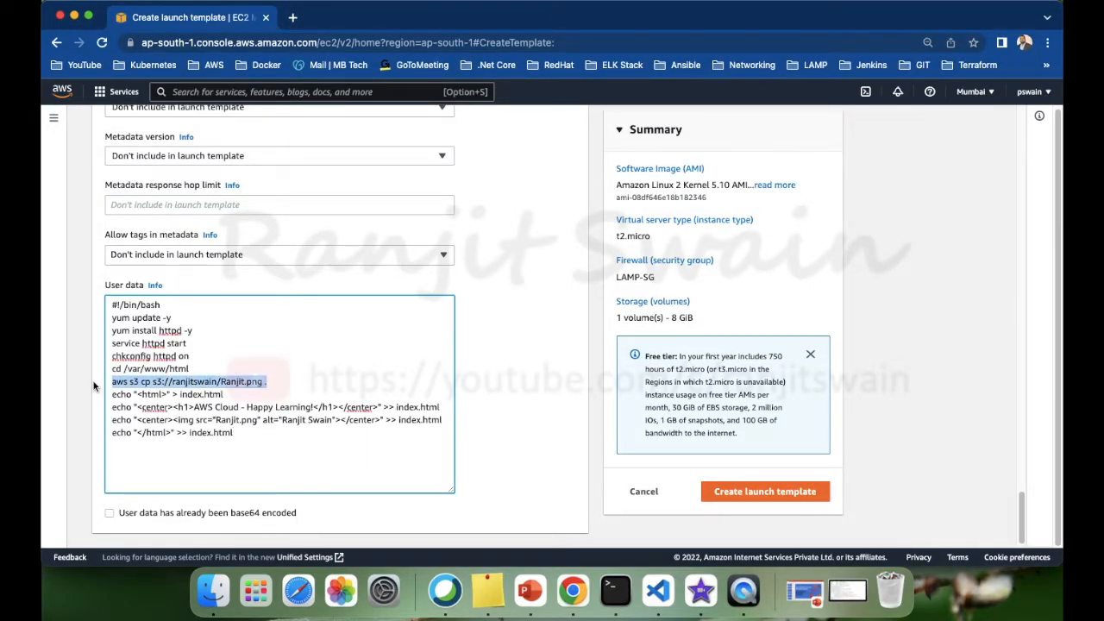
key(BackSpace)
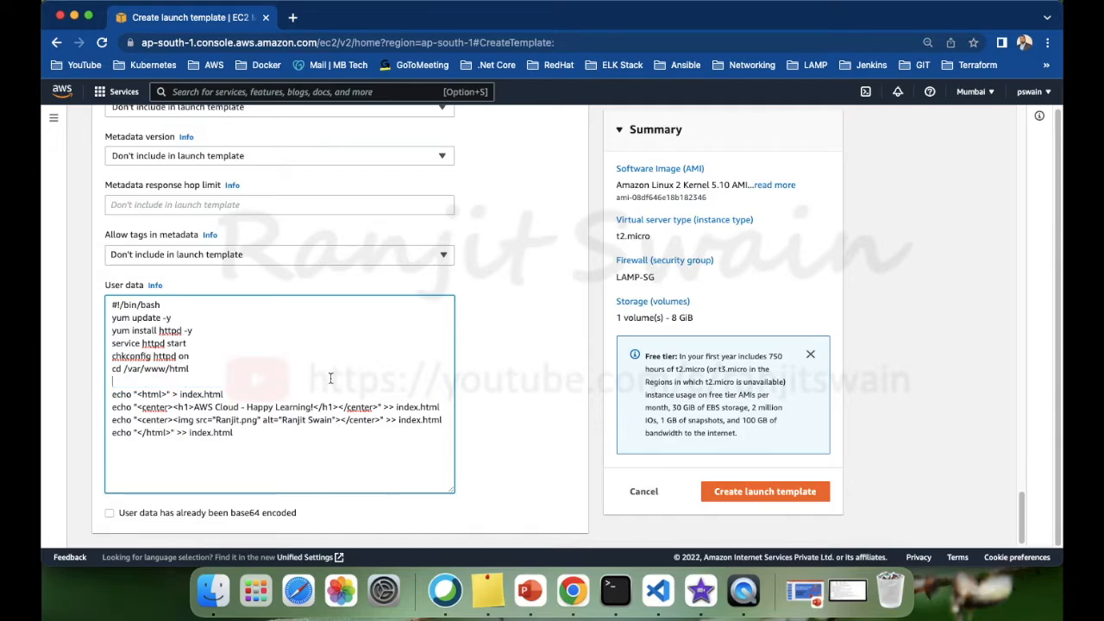
key(BackSpace)
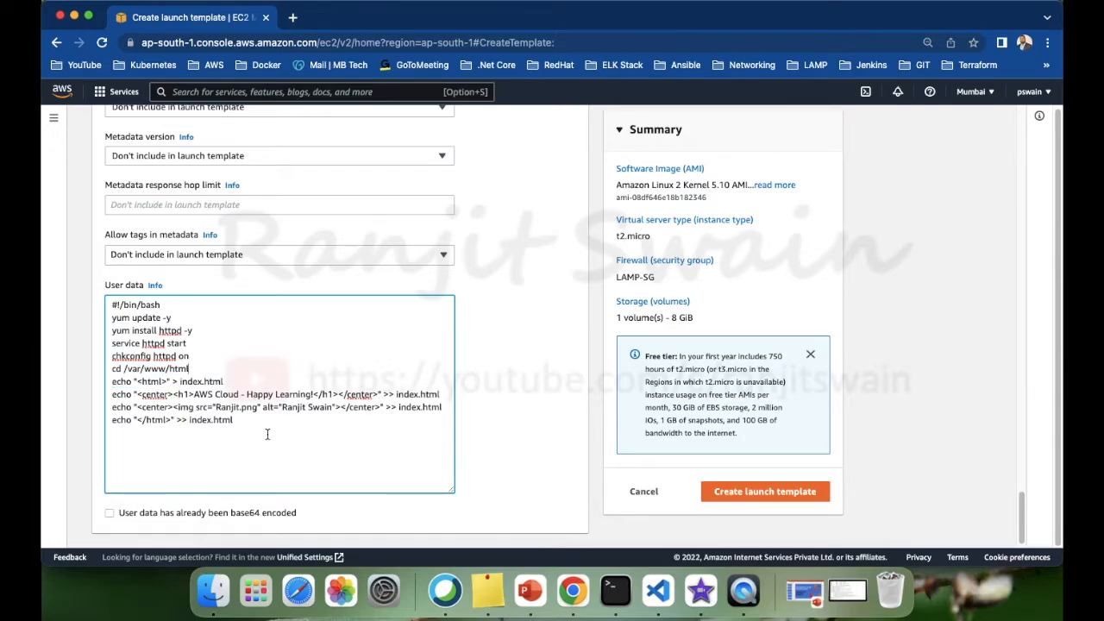
Step: Check the user data script and create the launch template
drag(250, 421, 106, 310)
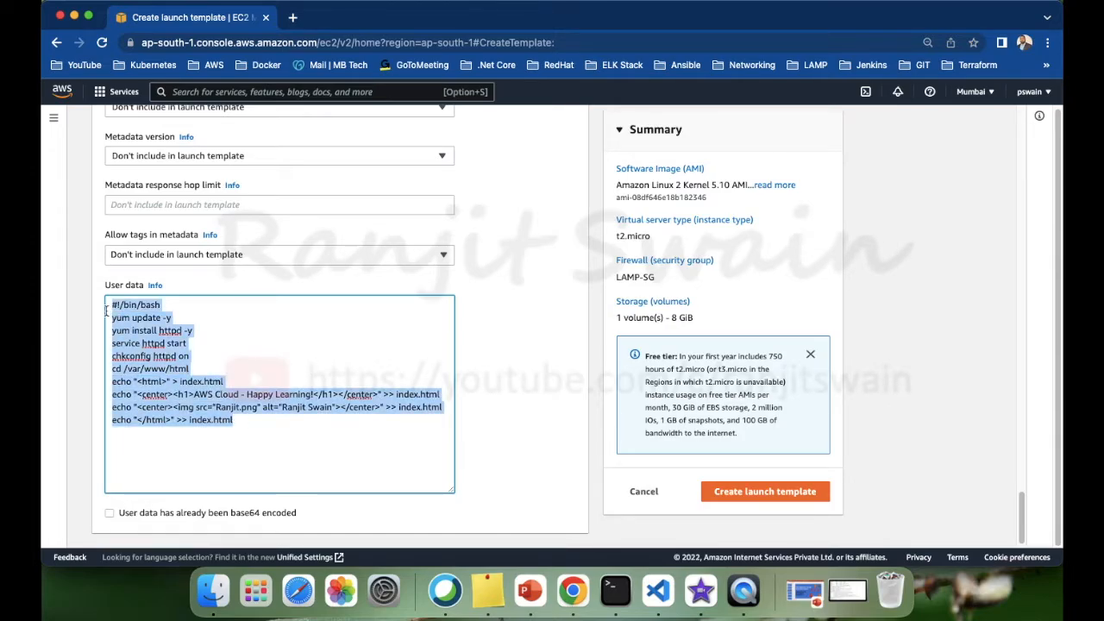
drag(232, 421, 181, 422)
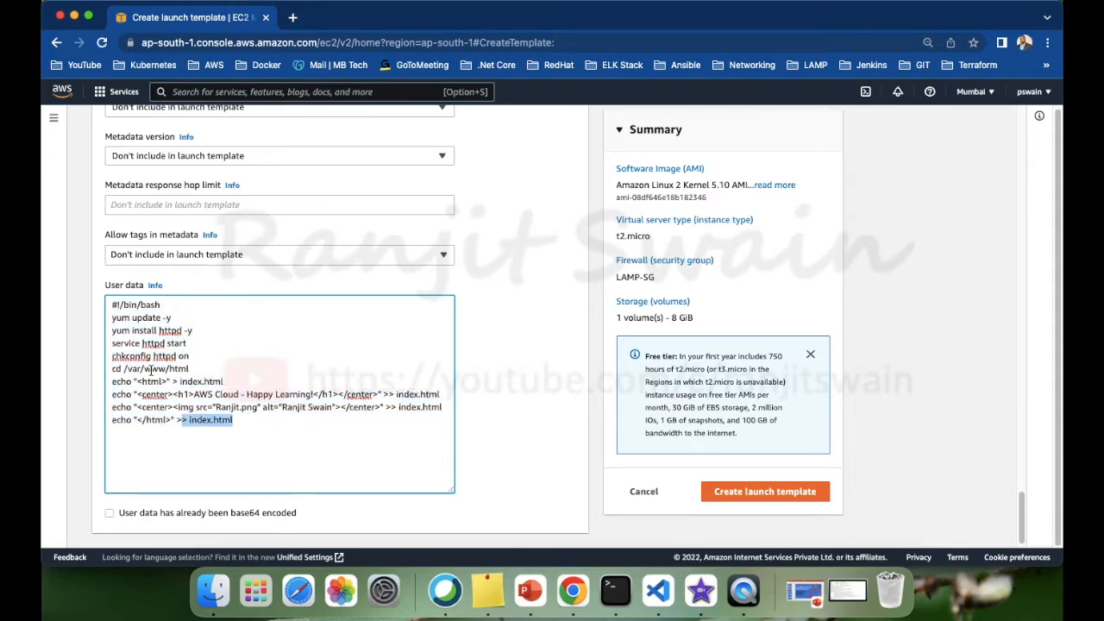
click(765, 491)
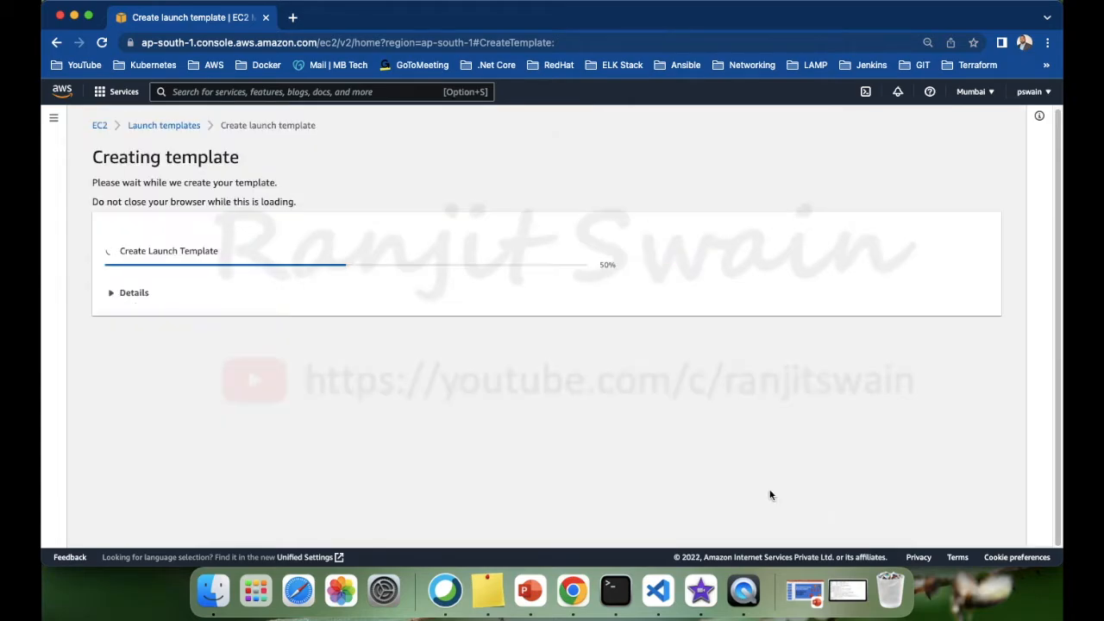
scroll(566, 371, down, 1)
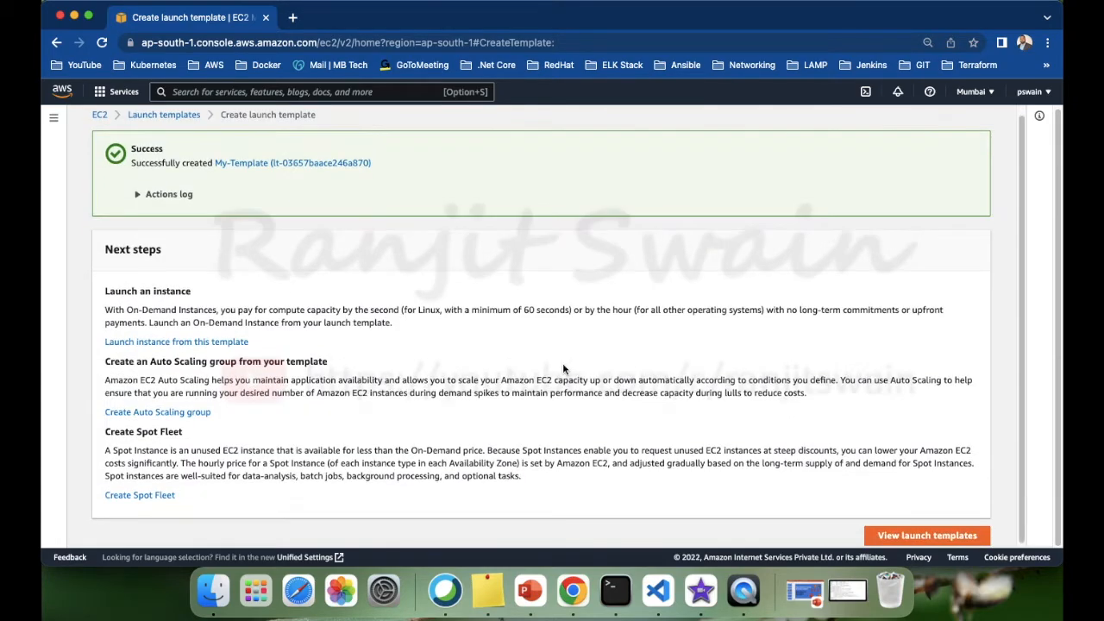
Step: Go from the launch templates to the Auto Scaling groups and start a new group named My-ASG
click(905, 538)
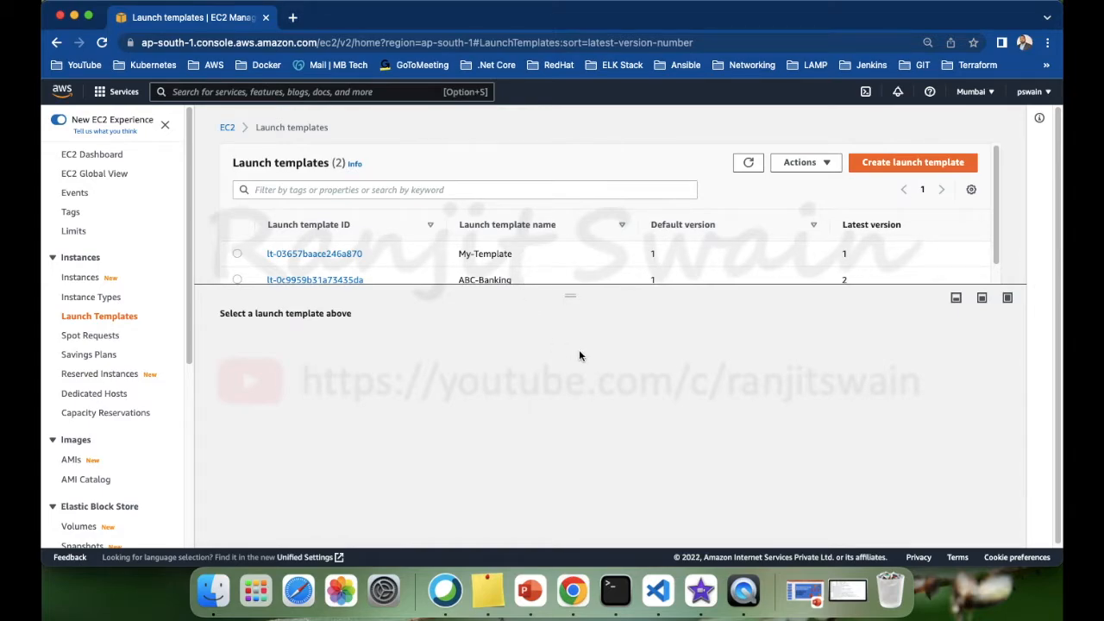
scroll(103, 431, down, 7)
click(86, 515)
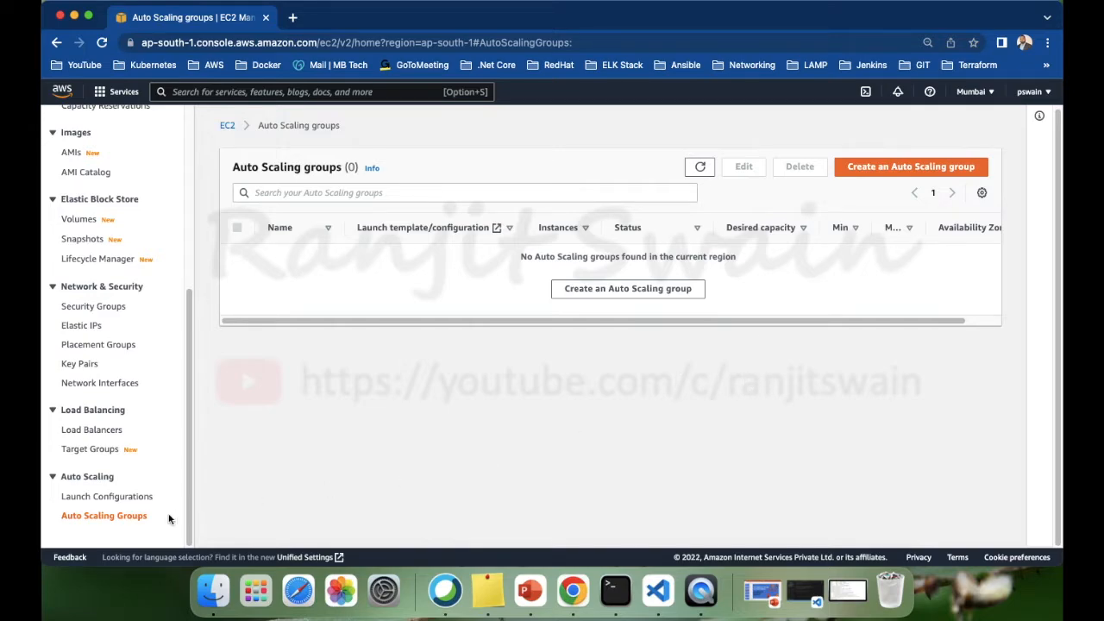
click(910, 173)
click(443, 307)
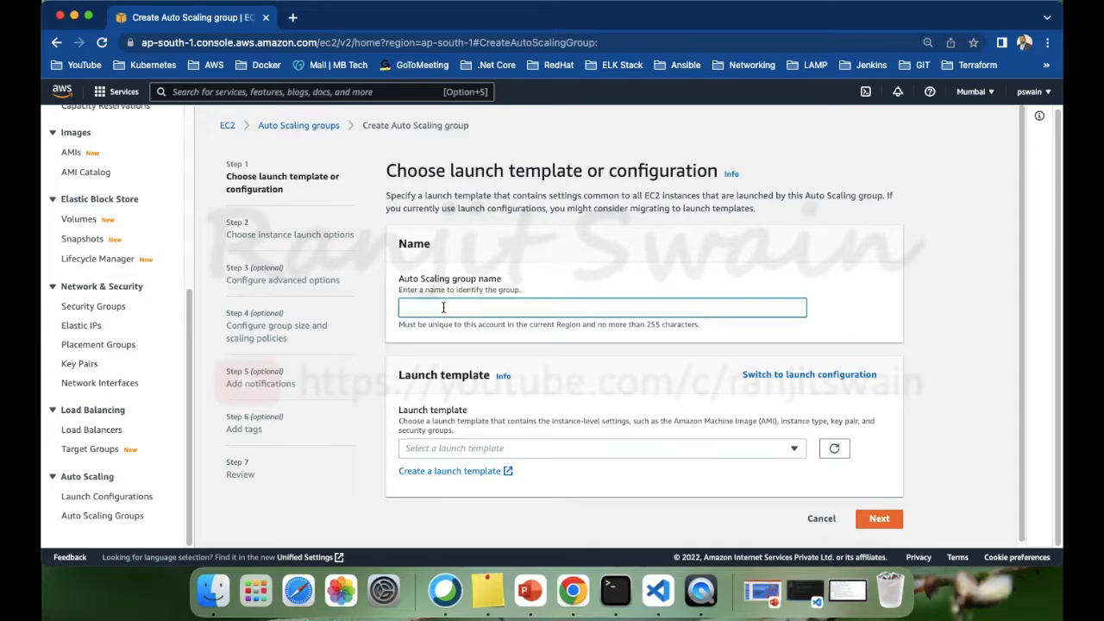
text(My-ASG)
Step: Choose the ABC-Banking launch template, keep its Default (1) version, and continue to the instance launch options
scroll(555, 375, down, 1)
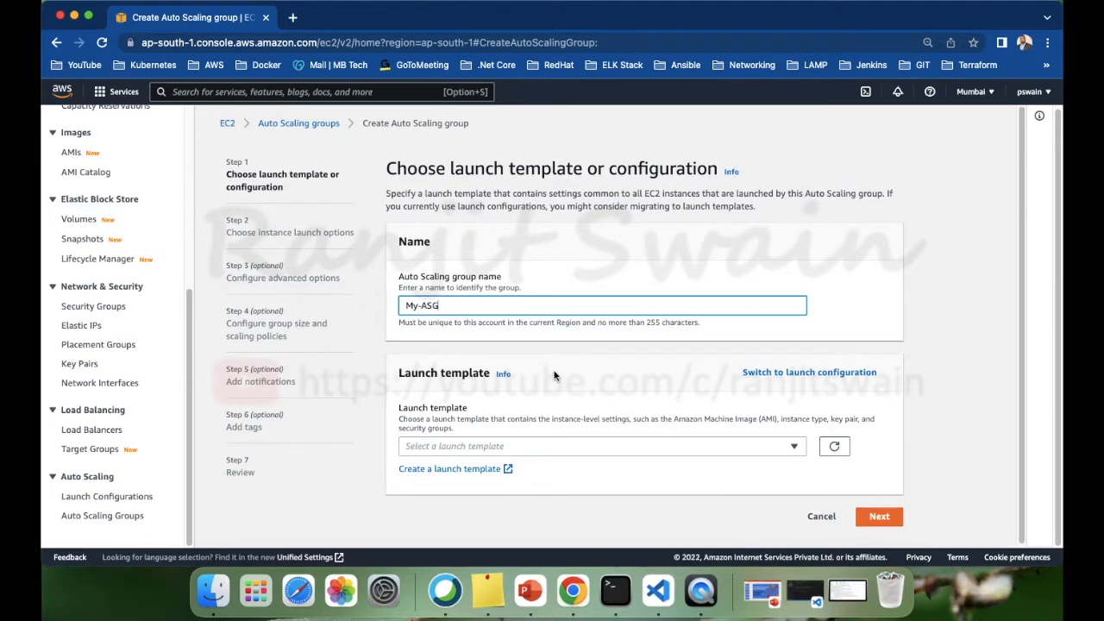
click(591, 446)
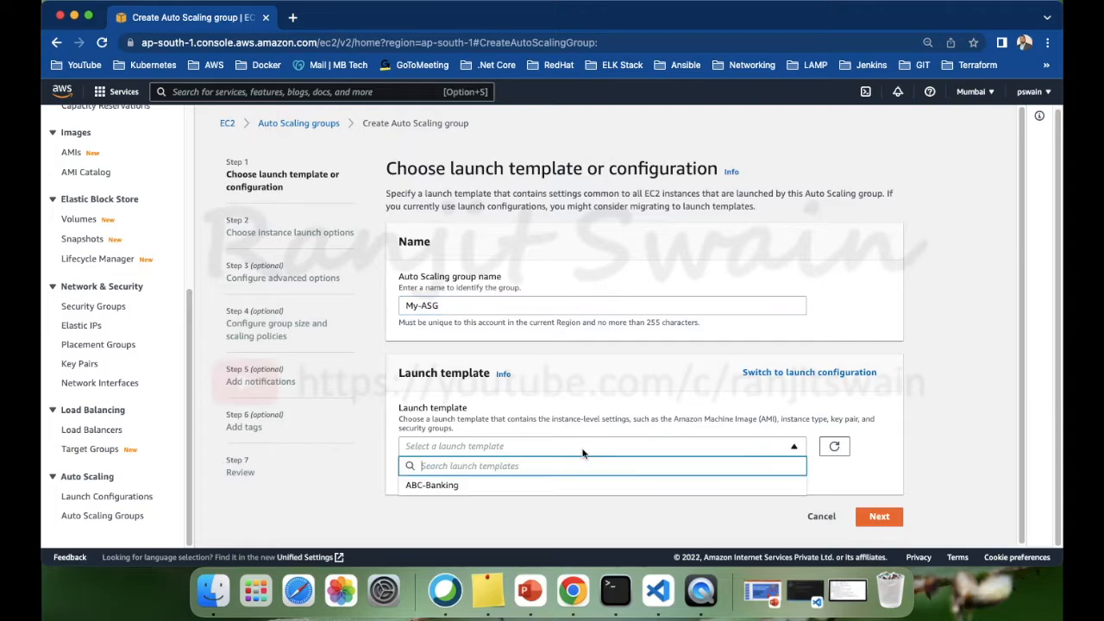
click(491, 487)
scroll(492, 491, down, 5)
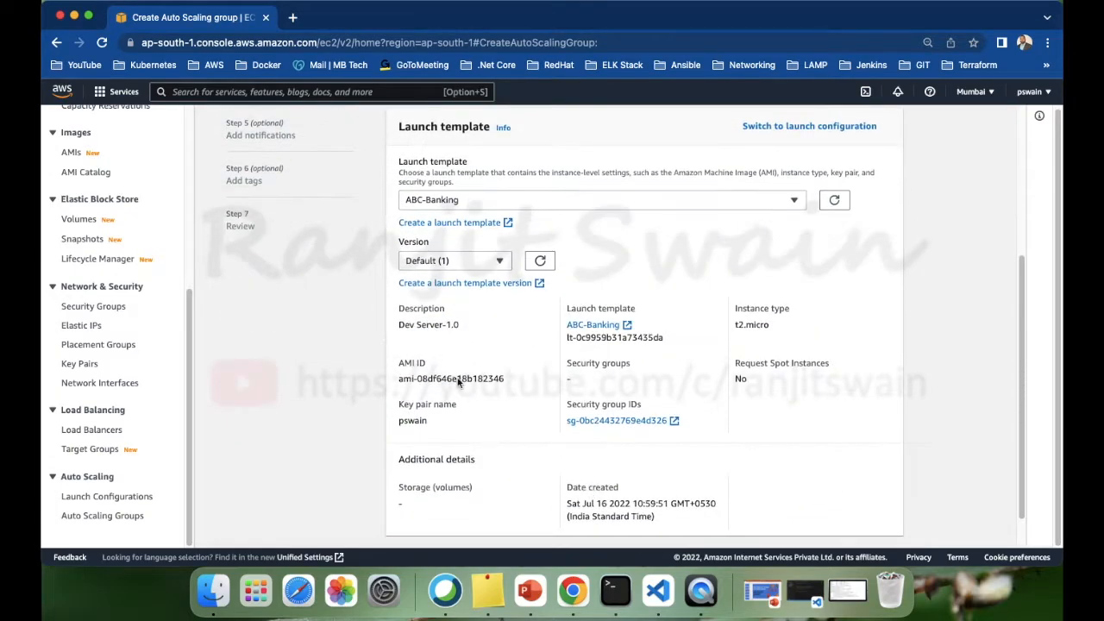
click(459, 262)
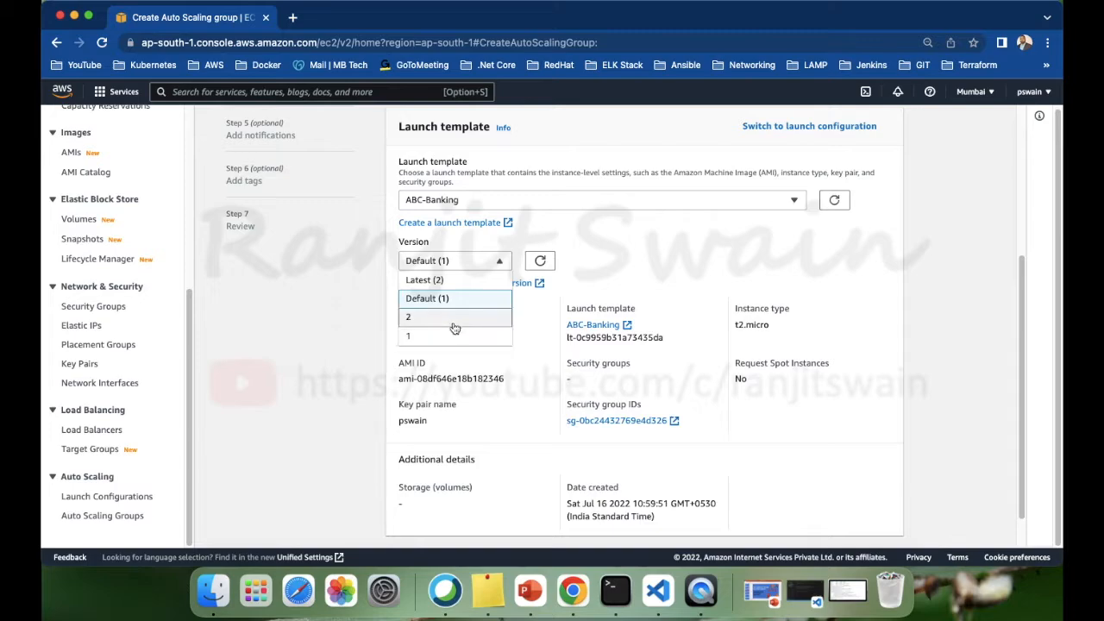
click(630, 258)
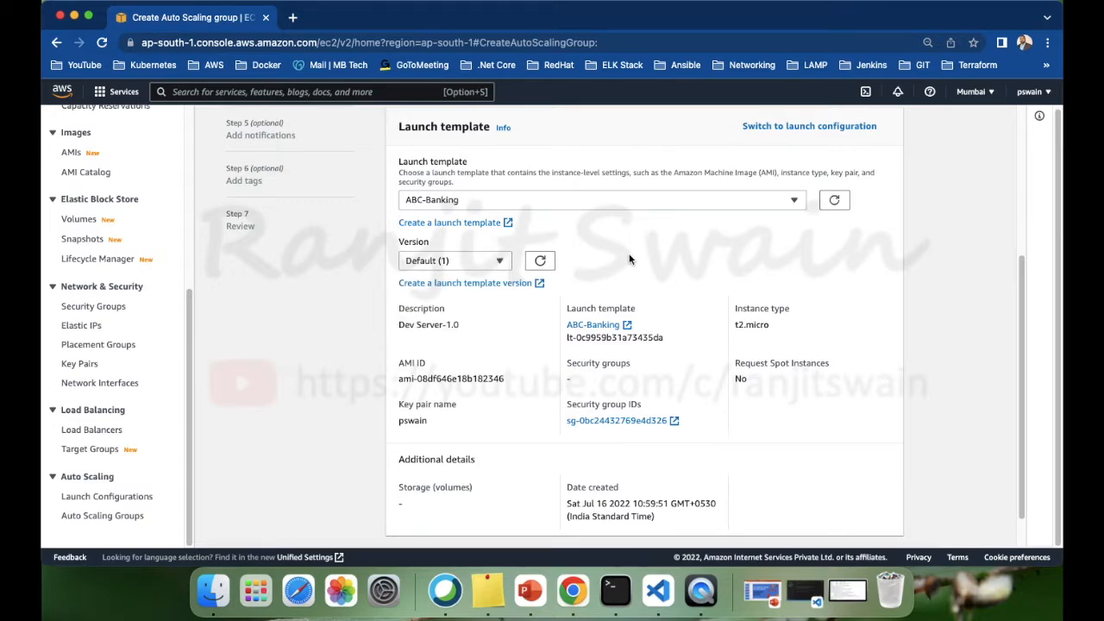
scroll(631, 260, down, 2)
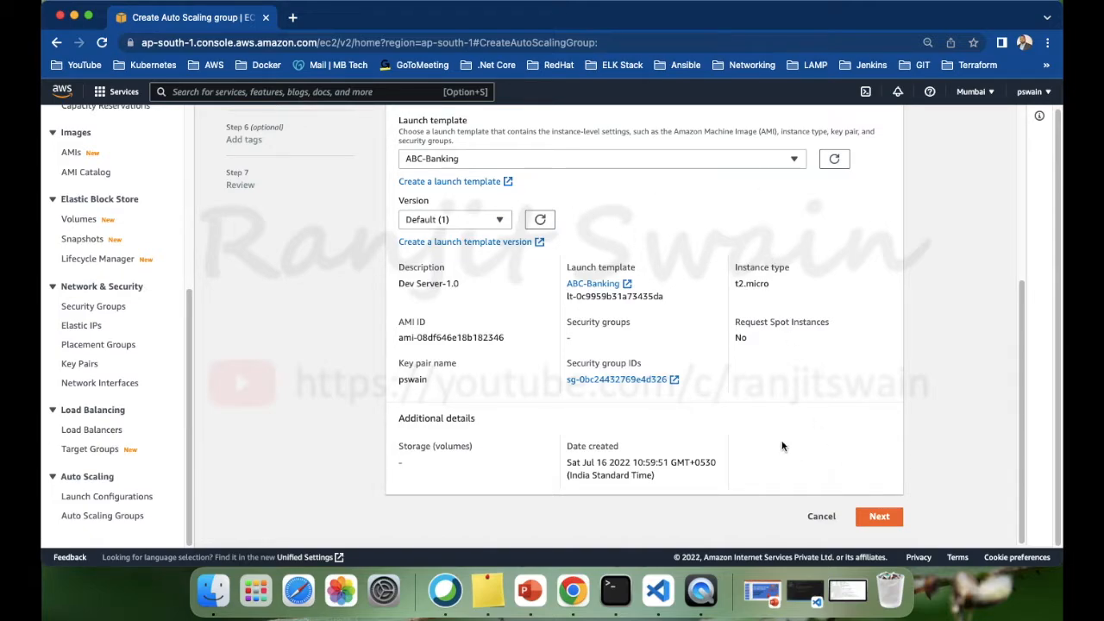
click(877, 516)
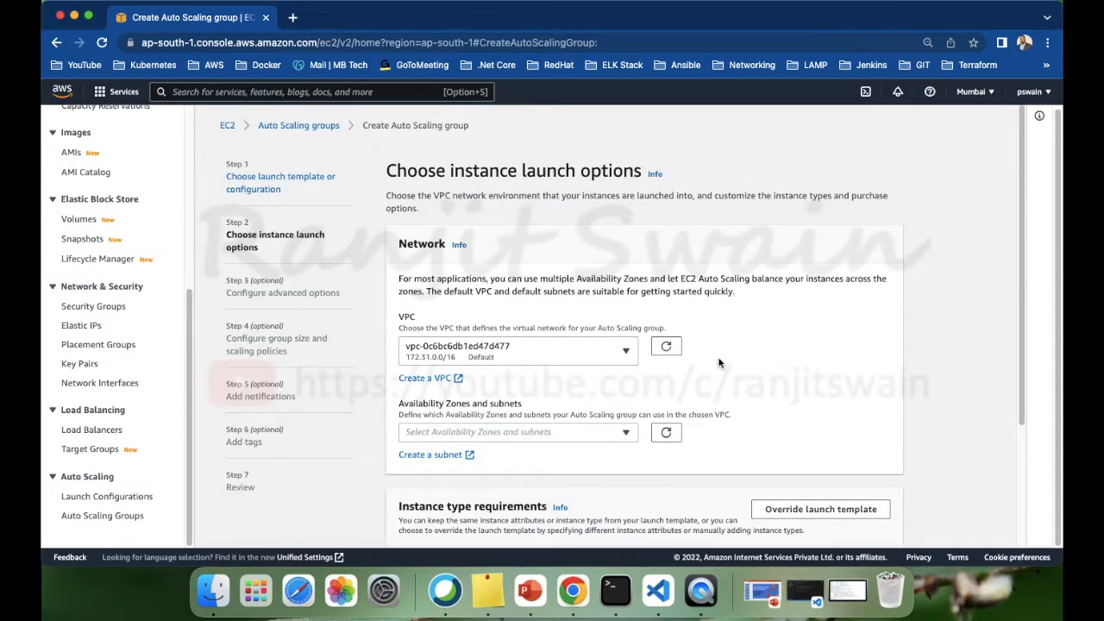
Step: Select the default VPC's ap-south-1a and ap-south-1b subnets for the group and continue to the advanced options
scroll(718, 363, down, 1)
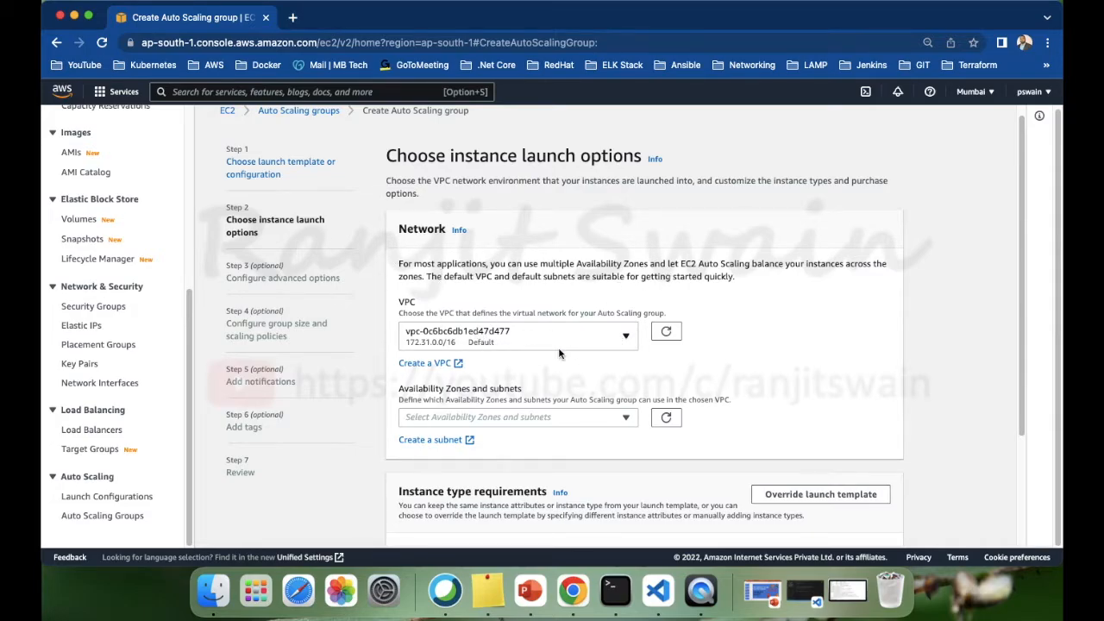
scroll(558, 353, down, 2)
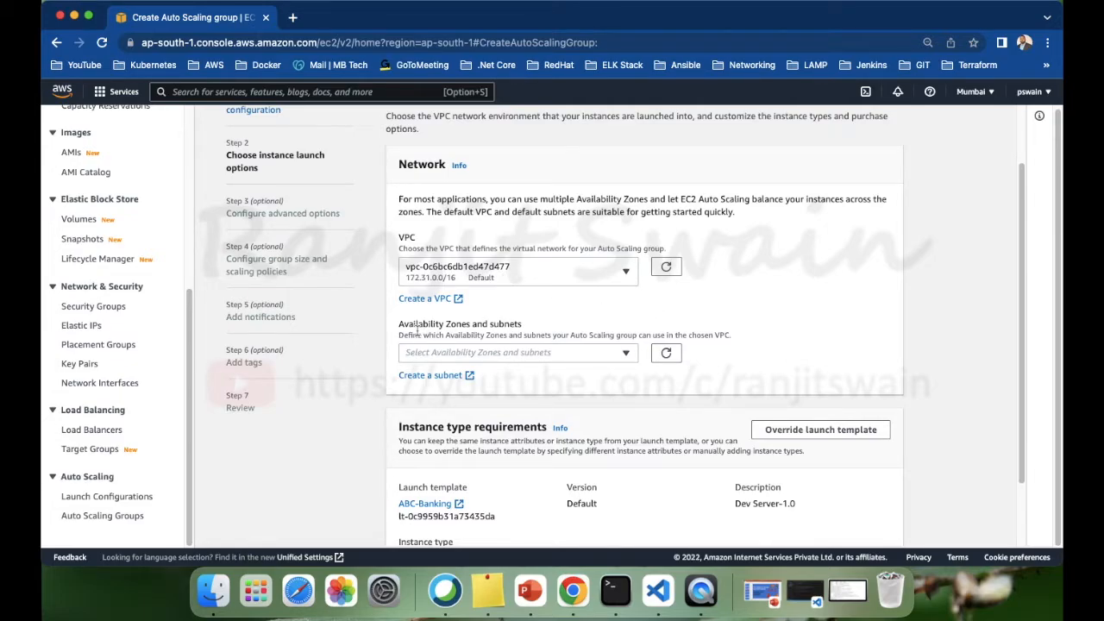
click(516, 352)
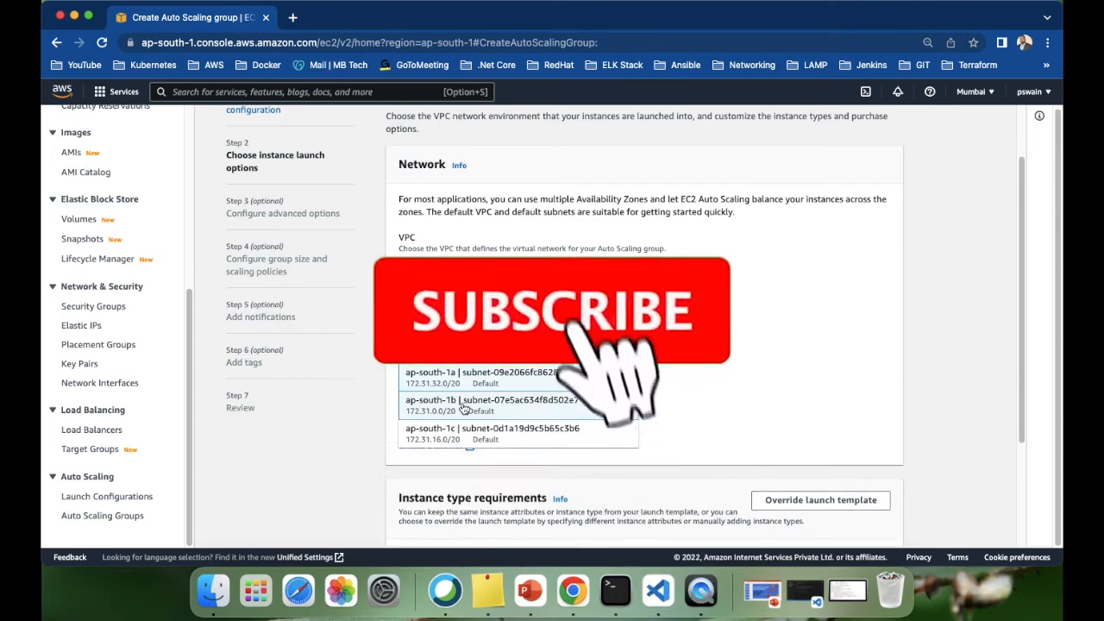
click(463, 406)
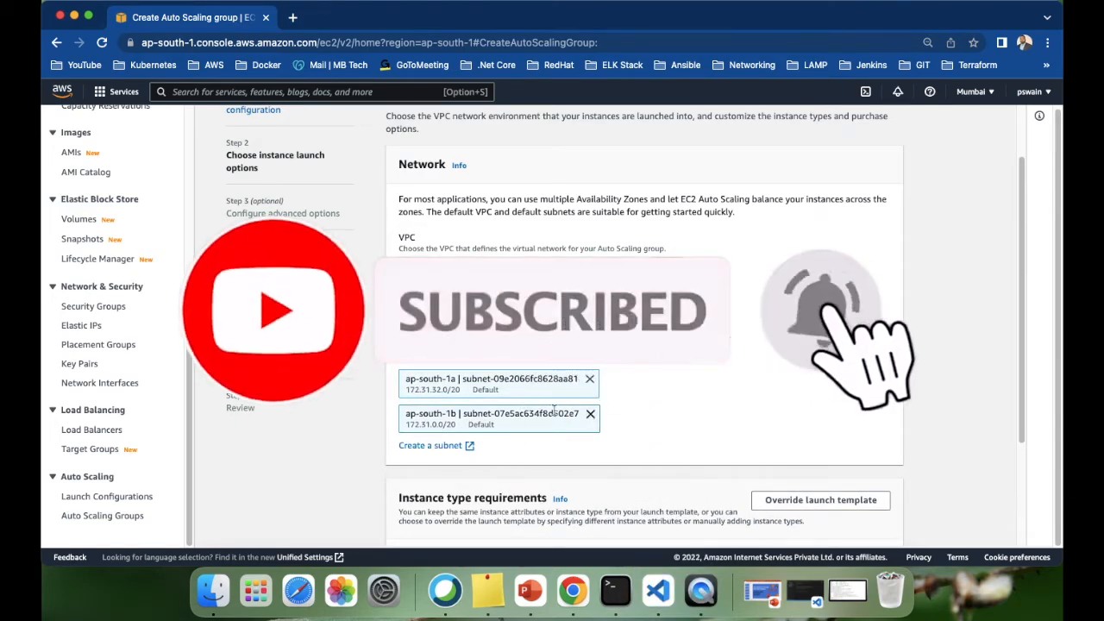
scroll(657, 395, down, 3)
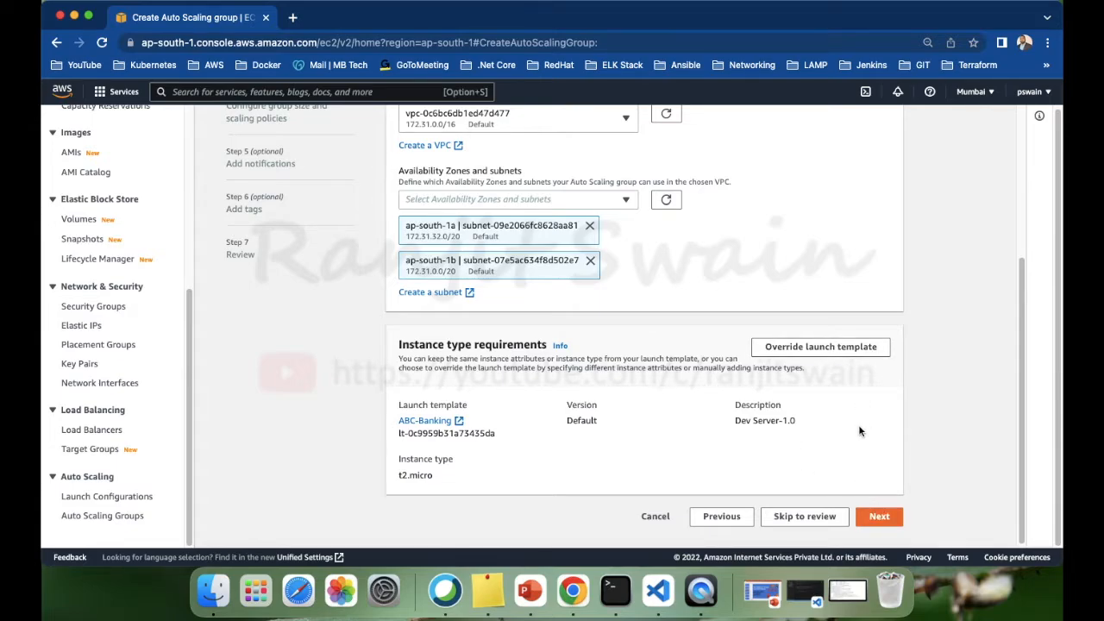
click(878, 516)
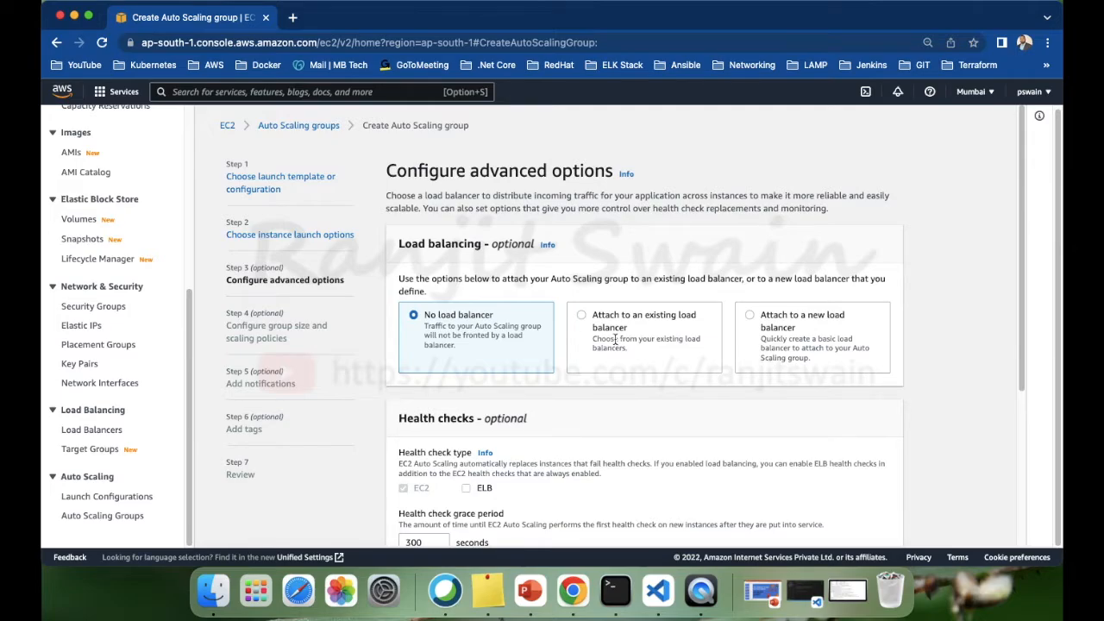
Step: Attach the group to an existing load balancer using the My-ALB-Instance HTTP target group
click(582, 314)
scroll(535, 417, down, 3)
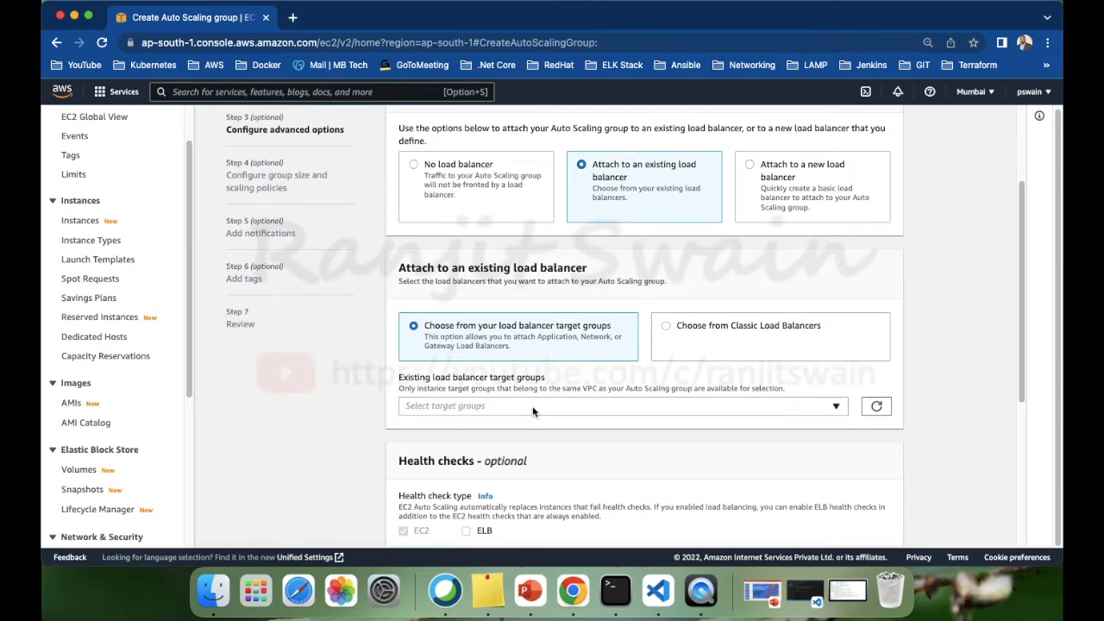
click(876, 407)
click(820, 407)
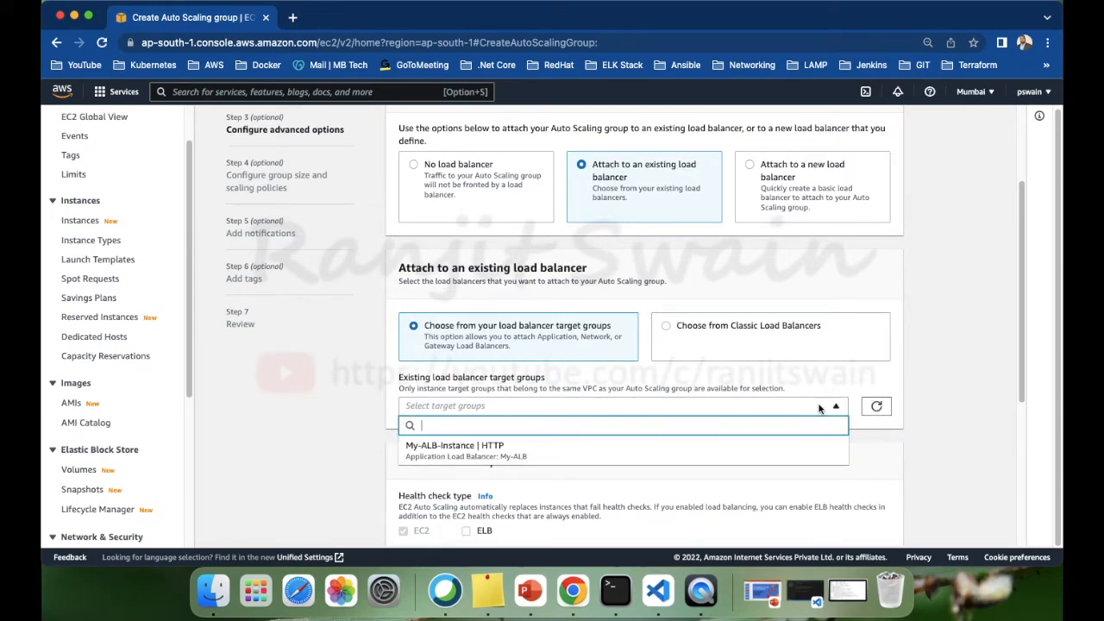
click(472, 455)
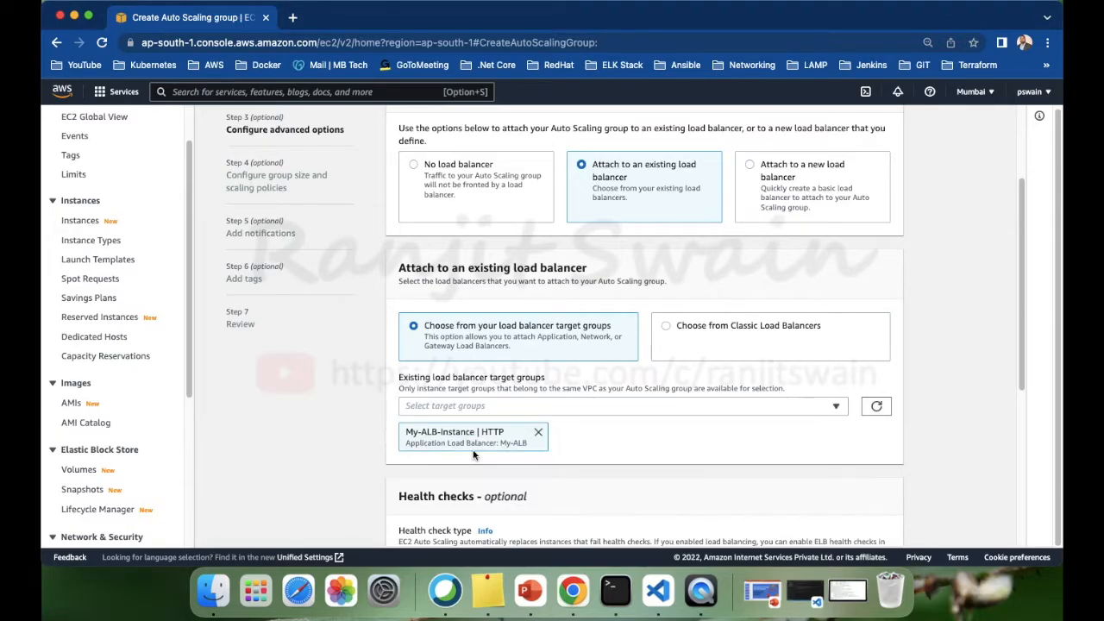
Step: Enable ELB health checks, keep the 300-second grace period, and continue to the group size settings
scroll(678, 458, down, 3)
scroll(678, 458, down, 3)
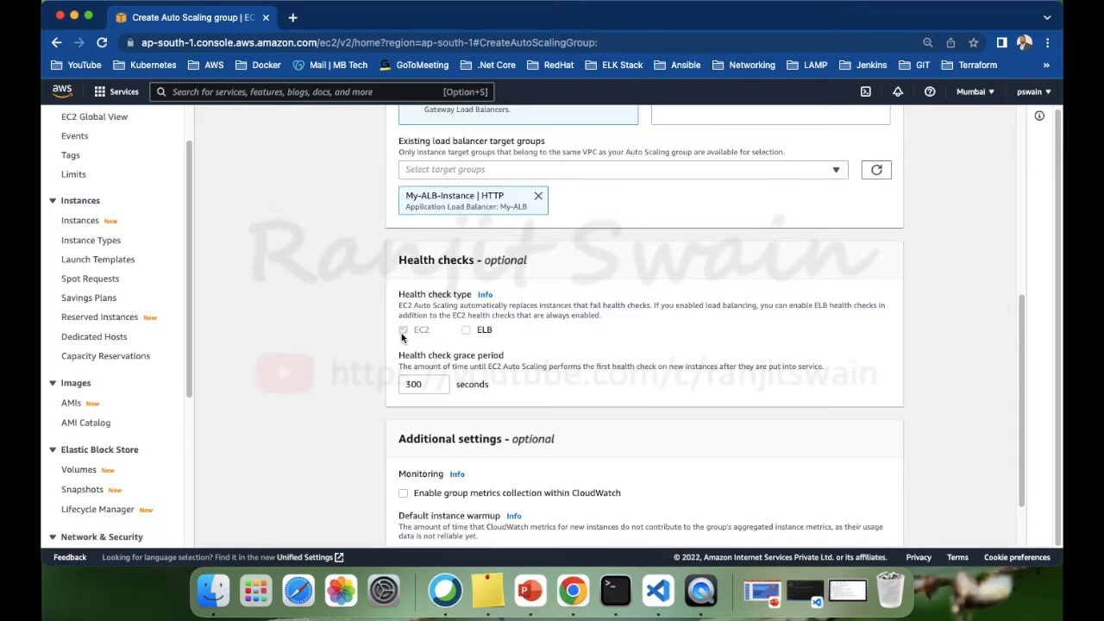
click(466, 334)
scroll(564, 373, down, 2)
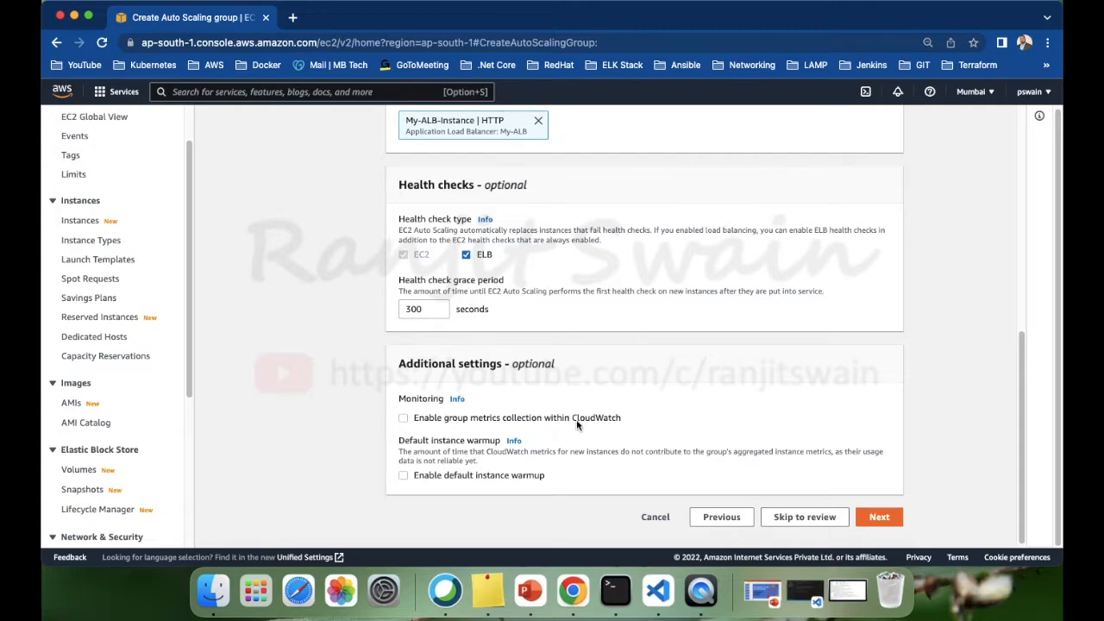
scroll(576, 419, up, 4)
scroll(606, 460, down, 4)
click(879, 518)
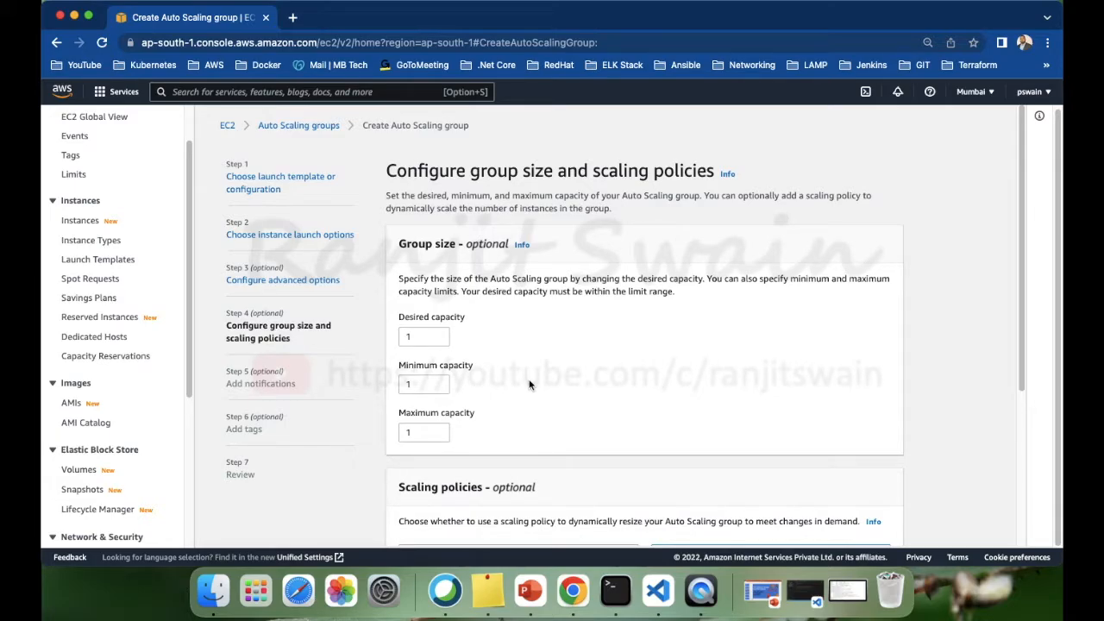
Step: Set the desired capacity to 2 and the maximum capacity to 3, and continue with the scaling policy left at None
click(407, 336)
text(2)
drag(416, 433, 405, 434)
text(3)
click(667, 431)
scroll(665, 431, down, 3)
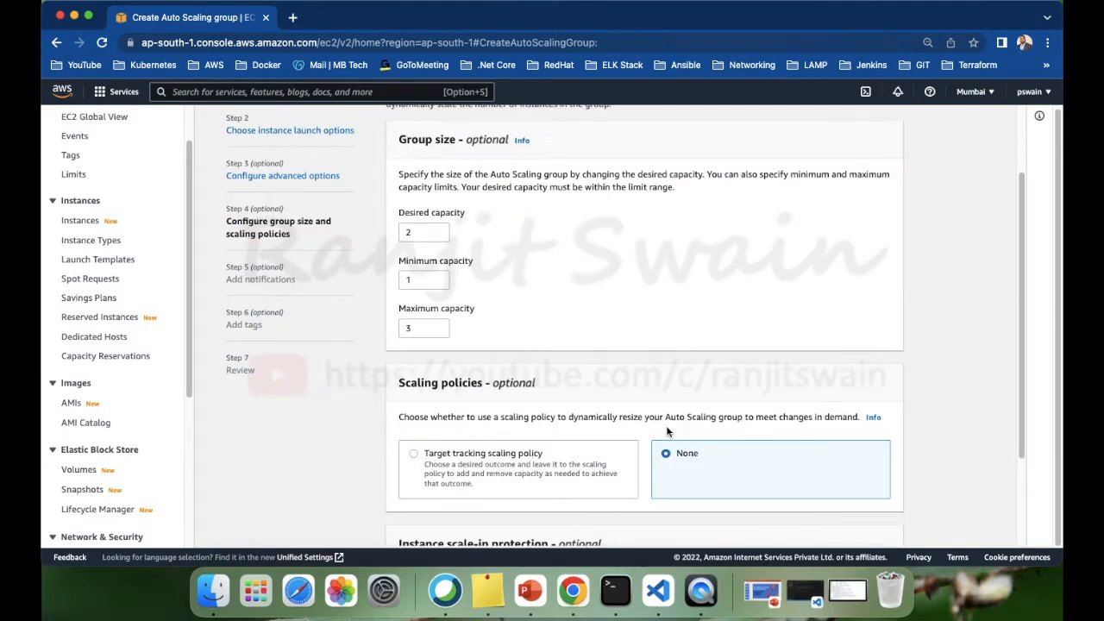
scroll(569, 377, down, 1)
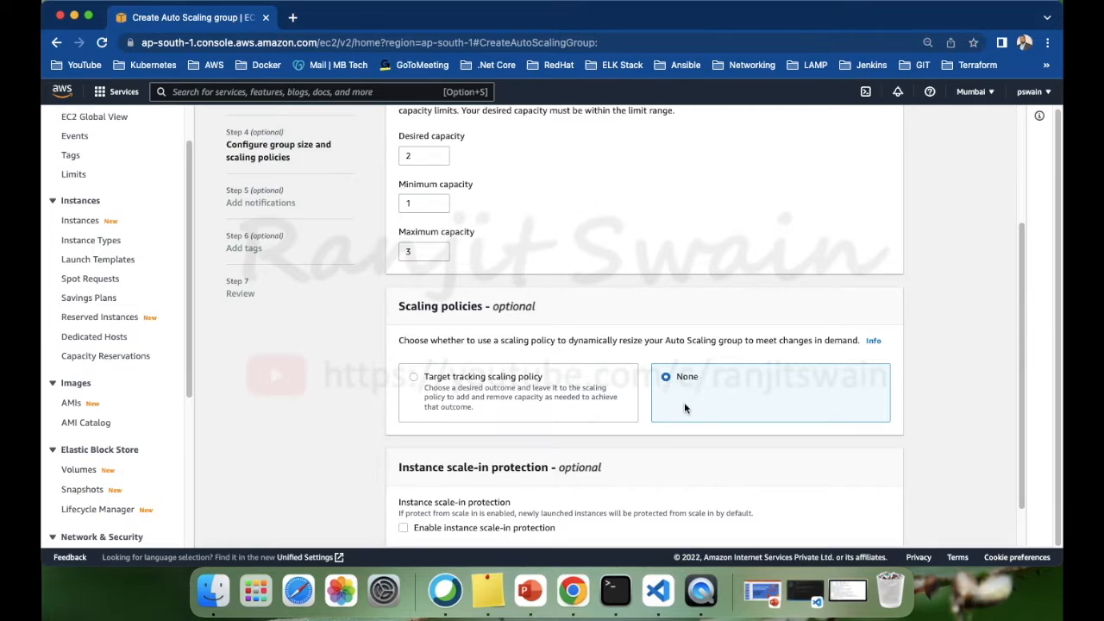
scroll(563, 357, down, 1)
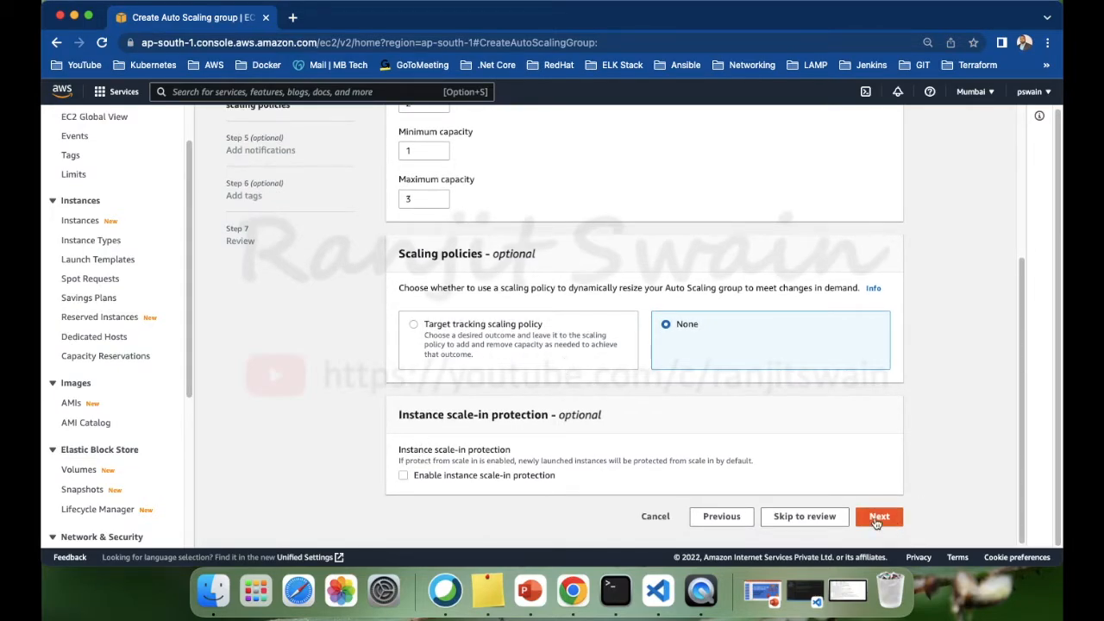
click(877, 520)
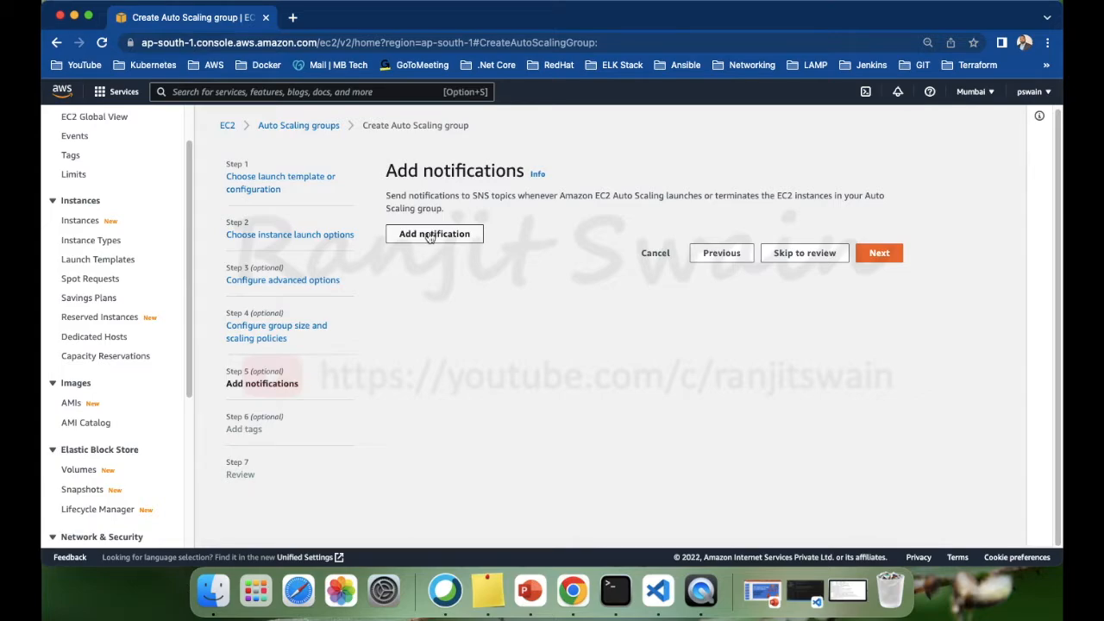
Step: Read the note on SNS topics and continue to the tags without adding a notification
drag(473, 195, 516, 200)
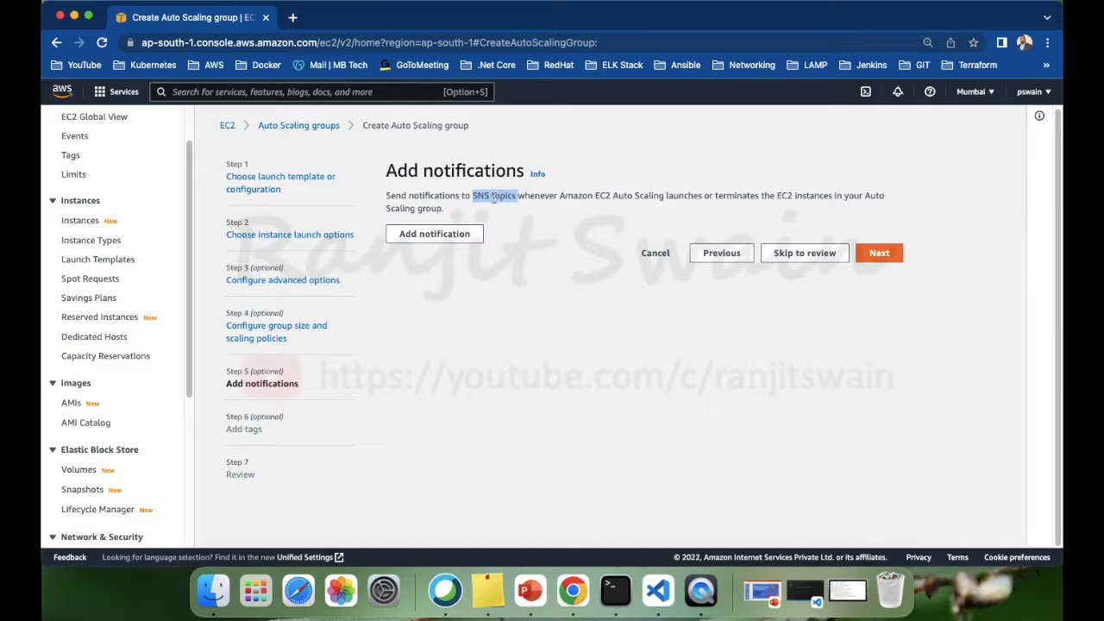
click(484, 196)
drag(473, 197, 489, 196)
click(879, 253)
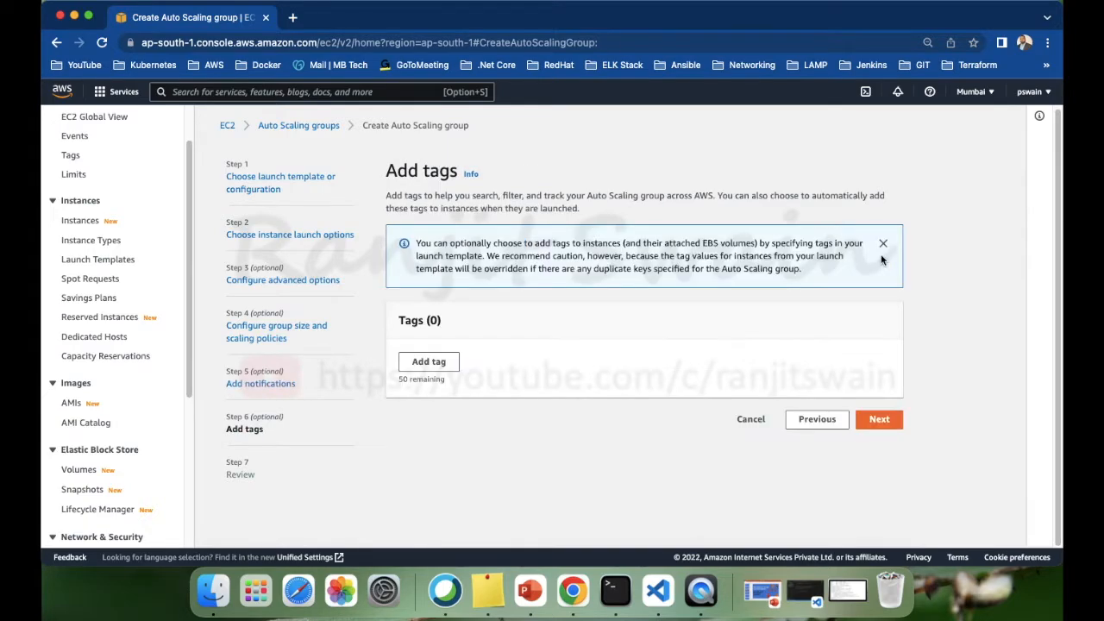
Step: Add a tag with key Name and value MyASG-Instance, and continue to the review
click(436, 361)
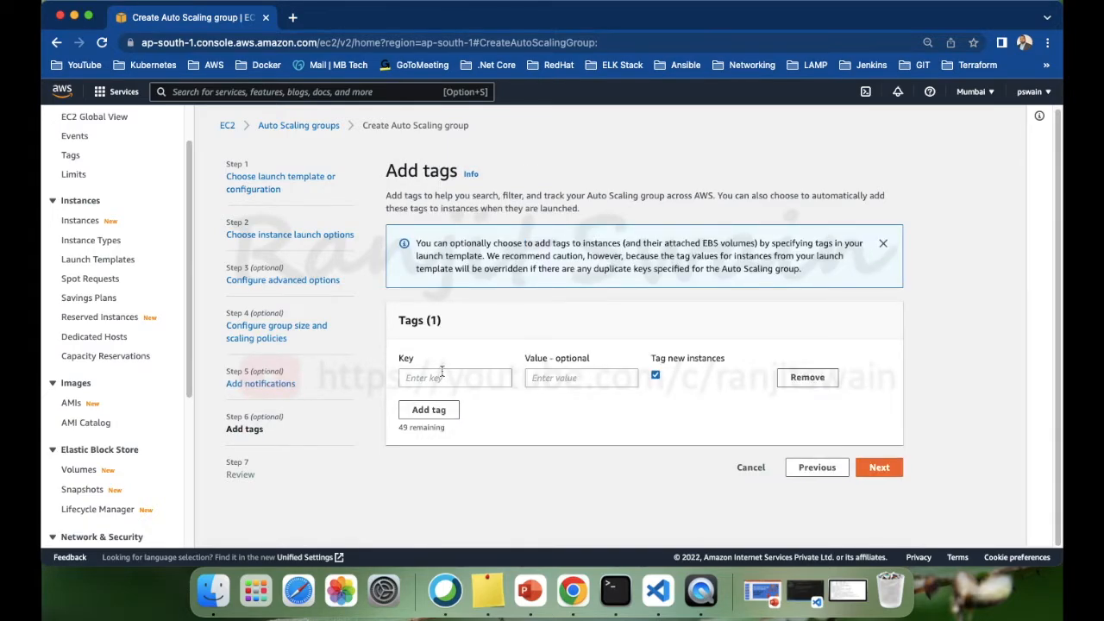
click(445, 378)
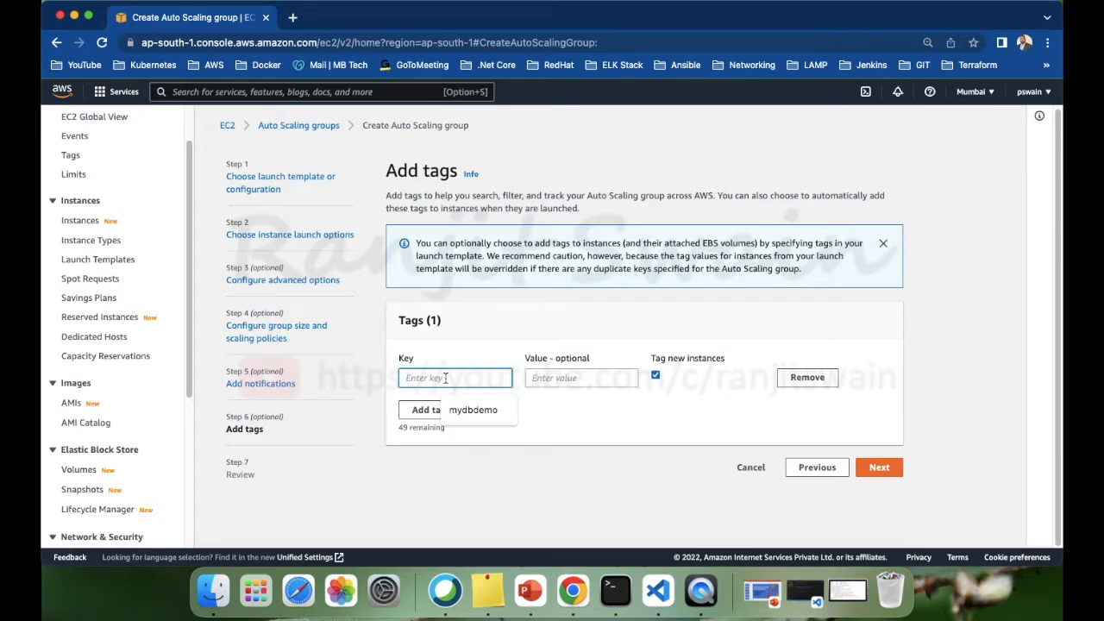
text(Name)
key(Tab)
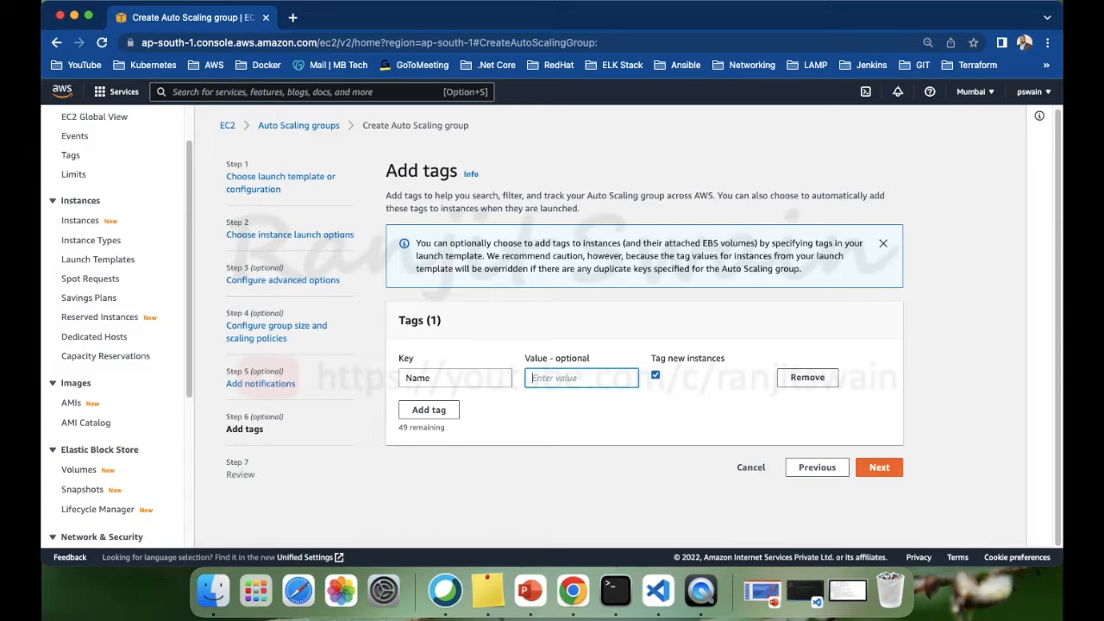
text(MyASG-Instance)
click(877, 469)
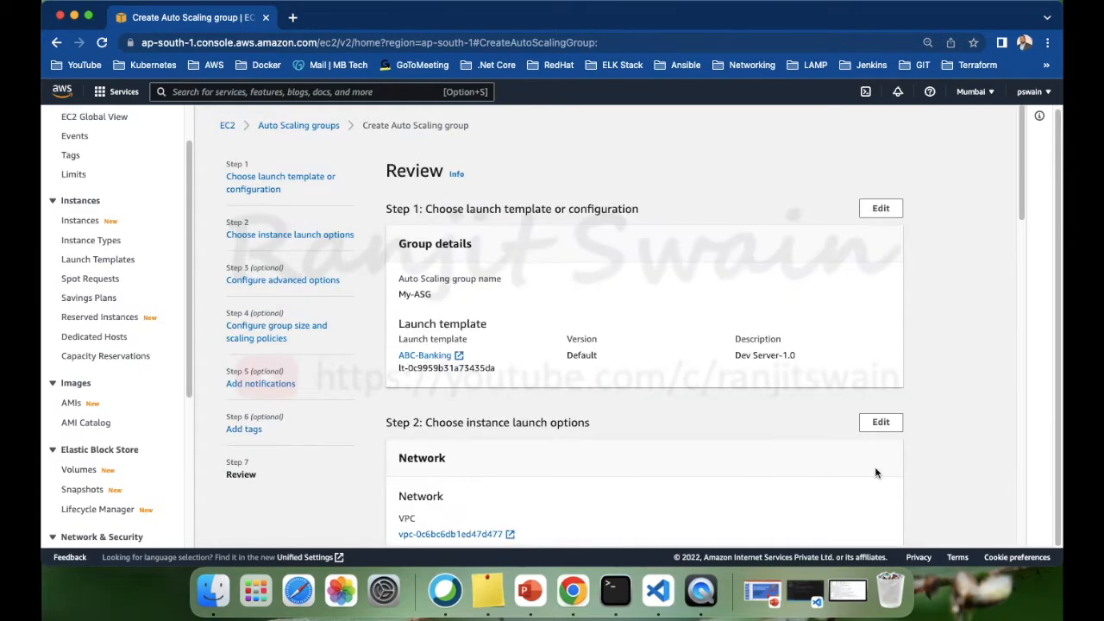
Step: Review the group's settings and create the Auto Scaling group
scroll(656, 409, down, 5)
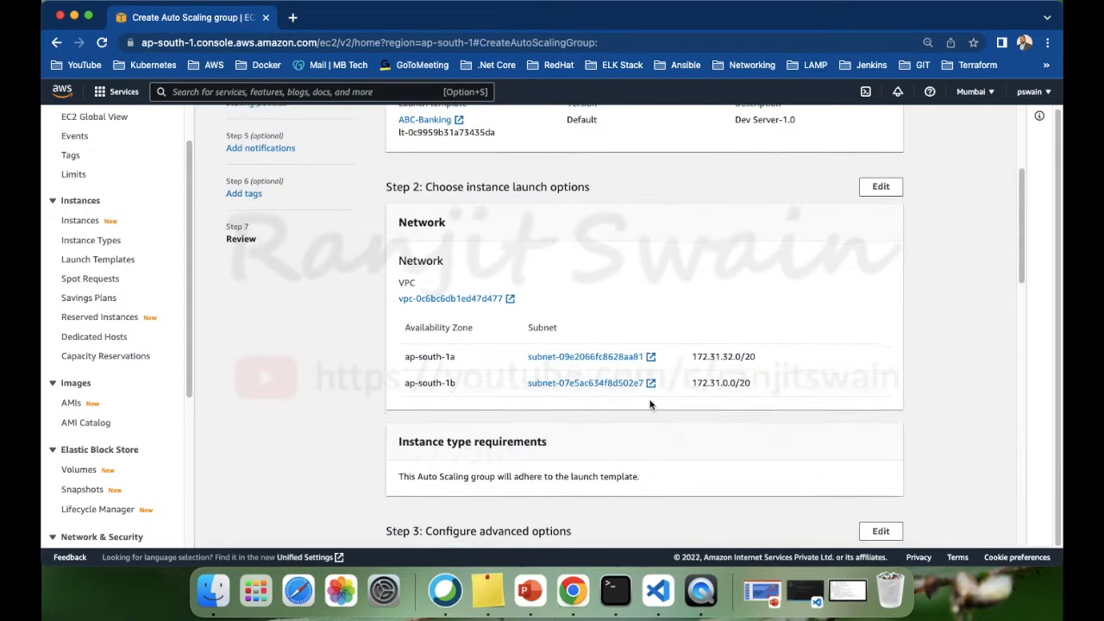
scroll(631, 257, down, 10)
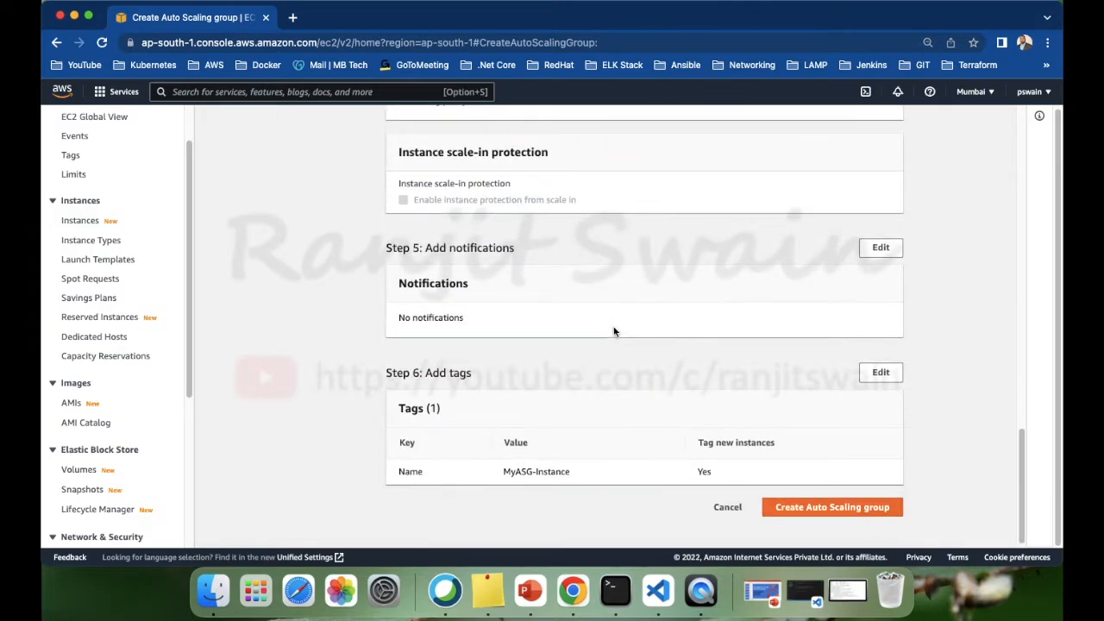
click(833, 509)
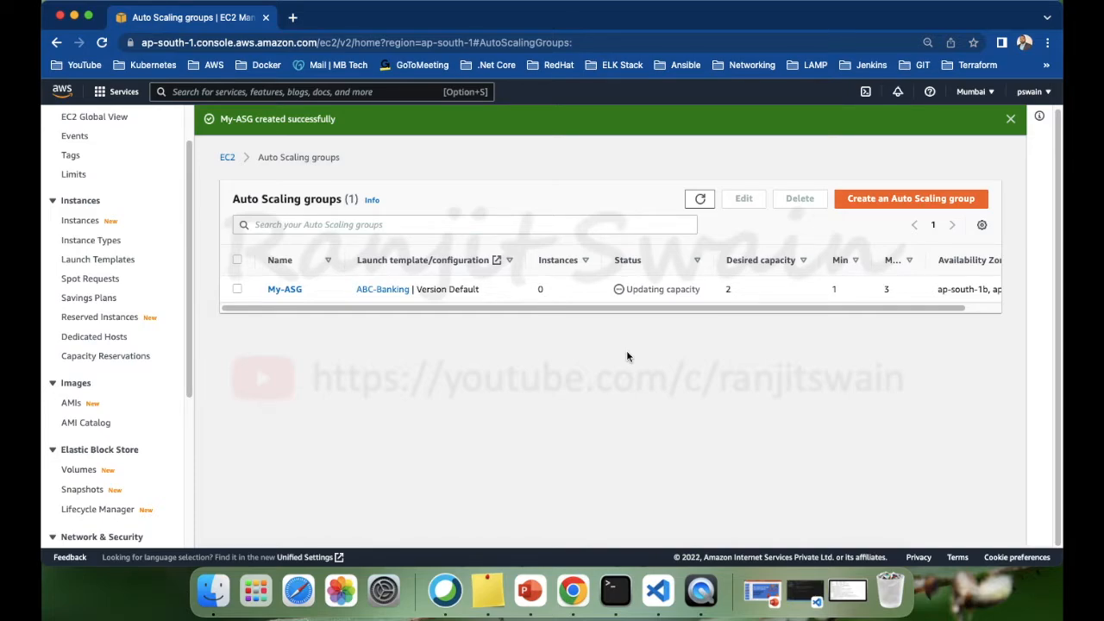
Step: Open the EC2 Instances page in a new browser tab and switch to it
scroll(140, 290, up, 2)
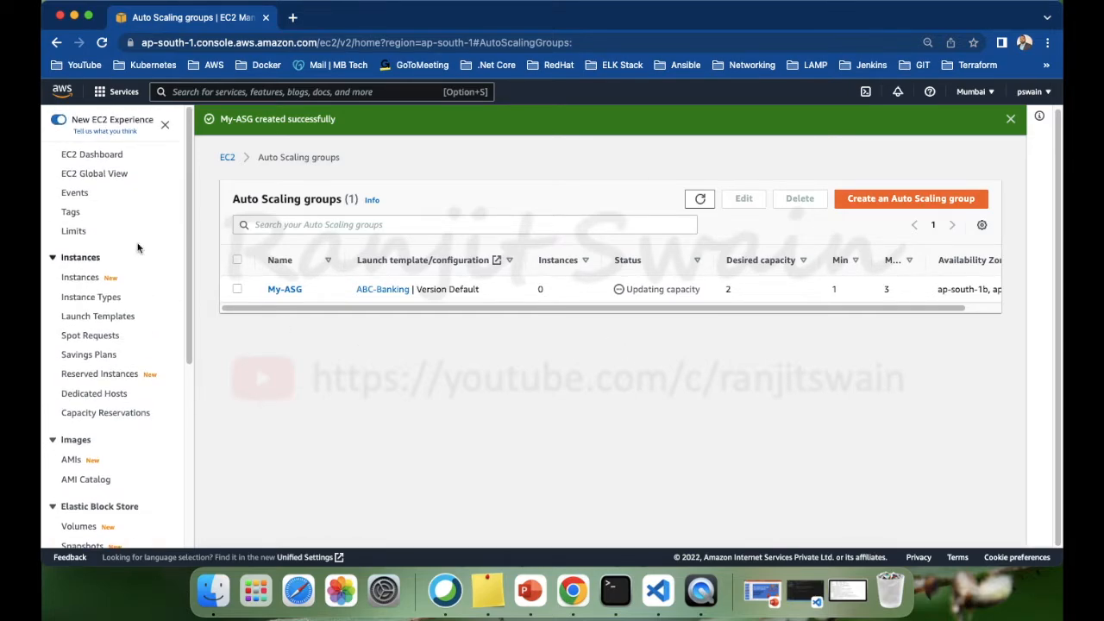
right_click(92, 278)
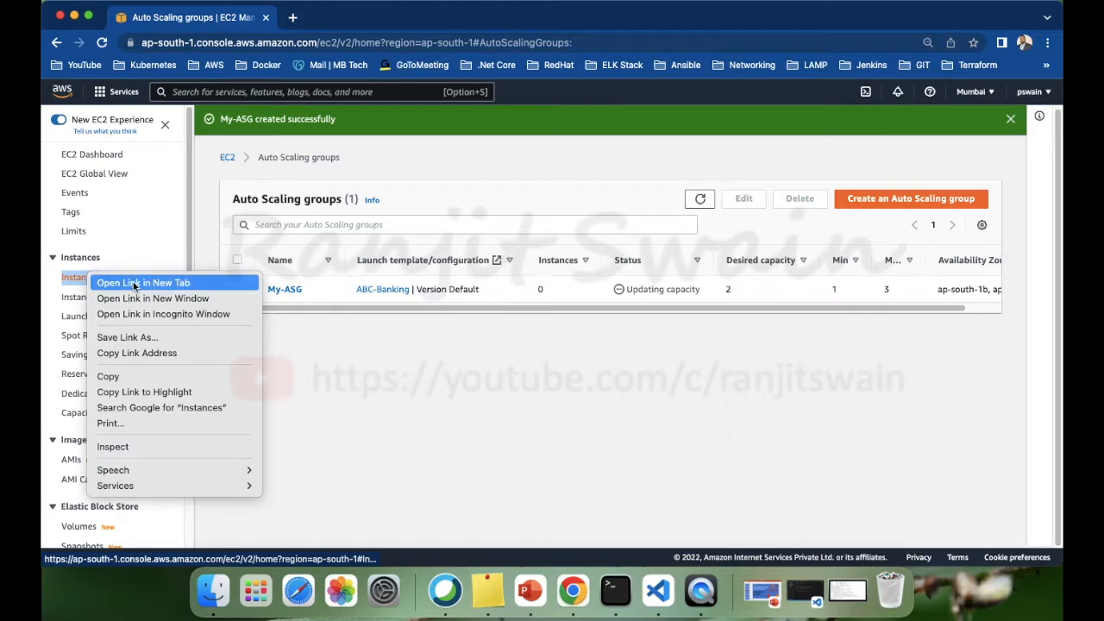
click(137, 283)
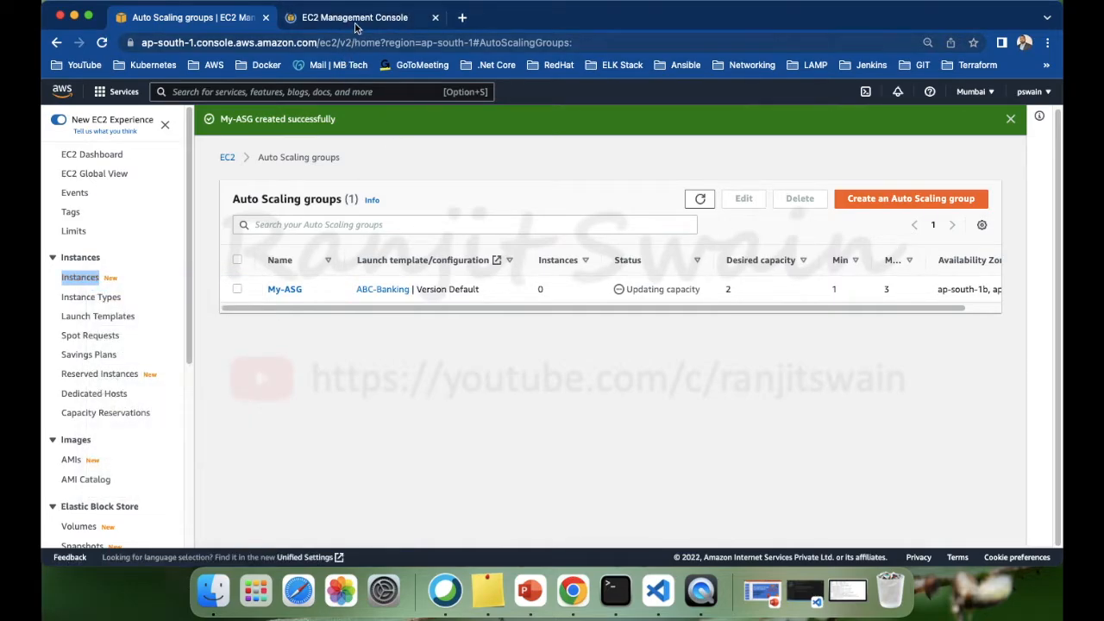
click(356, 25)
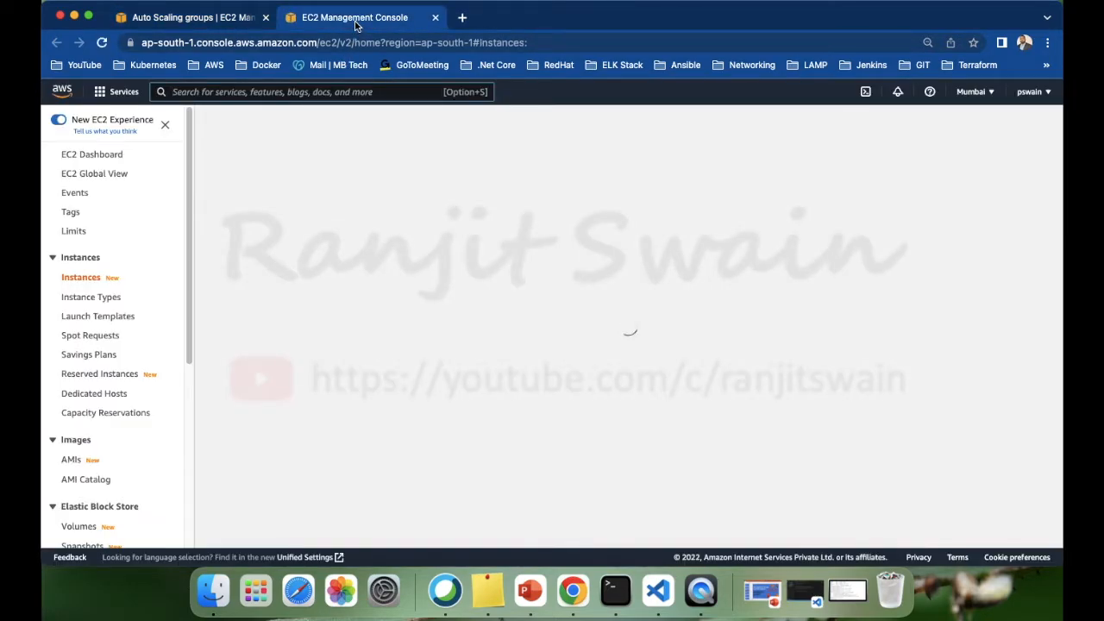